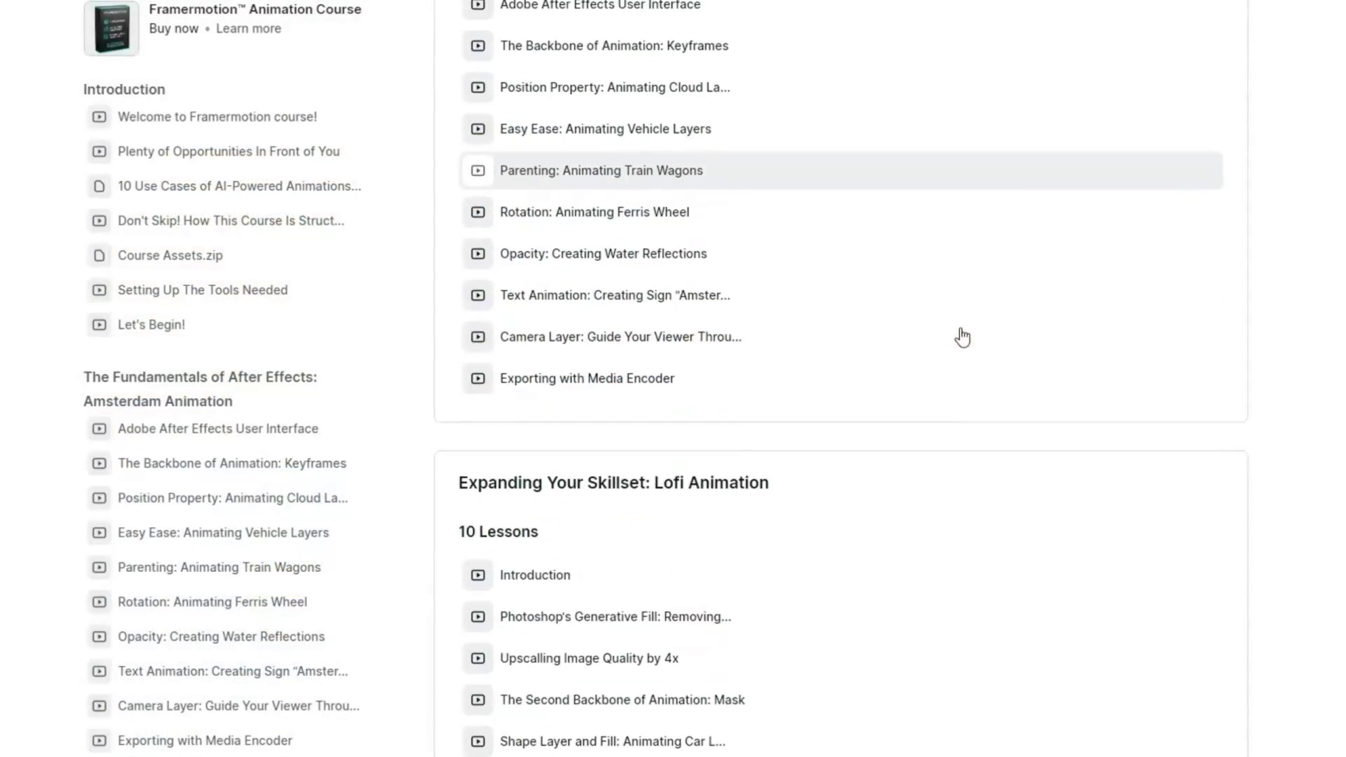
# Key out the green backdrop with Keylight and fill the cat solid black.
pyautogui.scroll(-5, 961, 336)
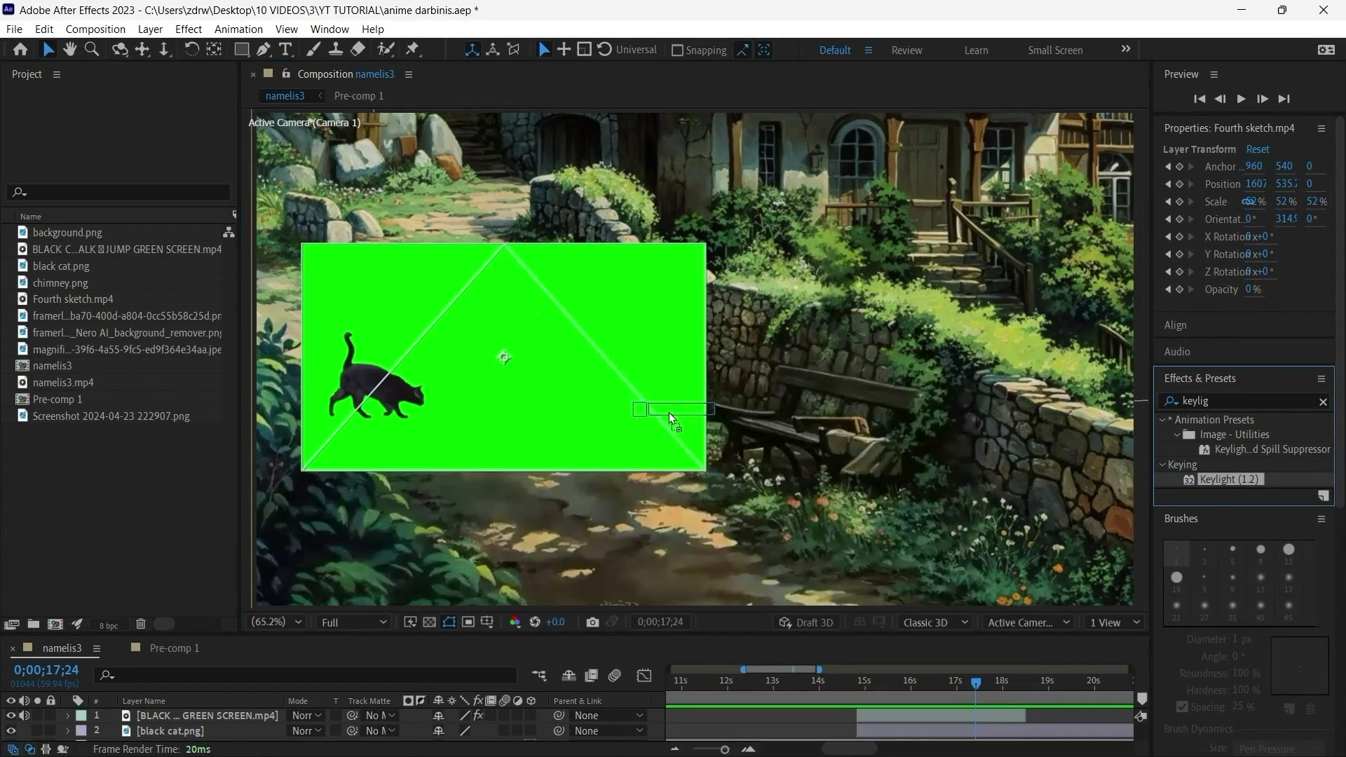
pyautogui.moveTo(669, 418); pyautogui.dragTo(608, 403)
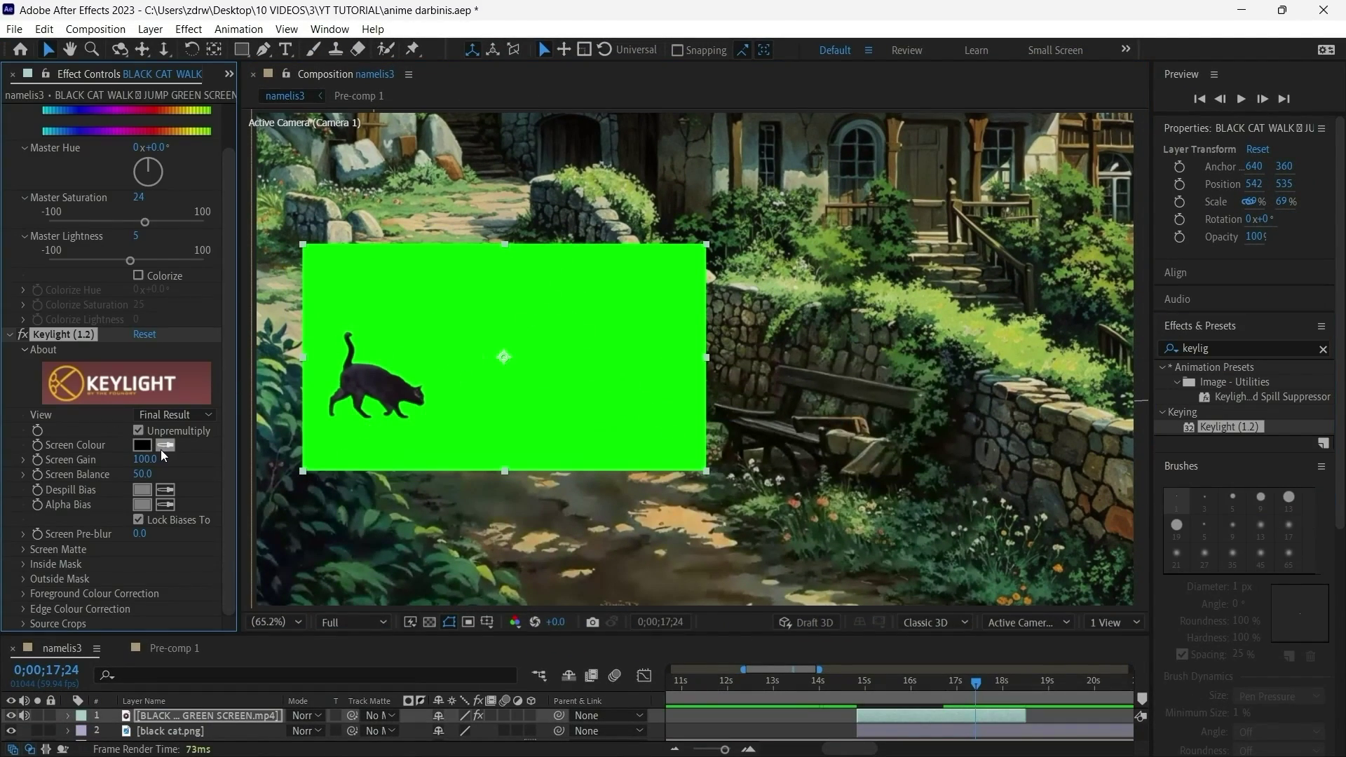
pyautogui.click(424, 393)
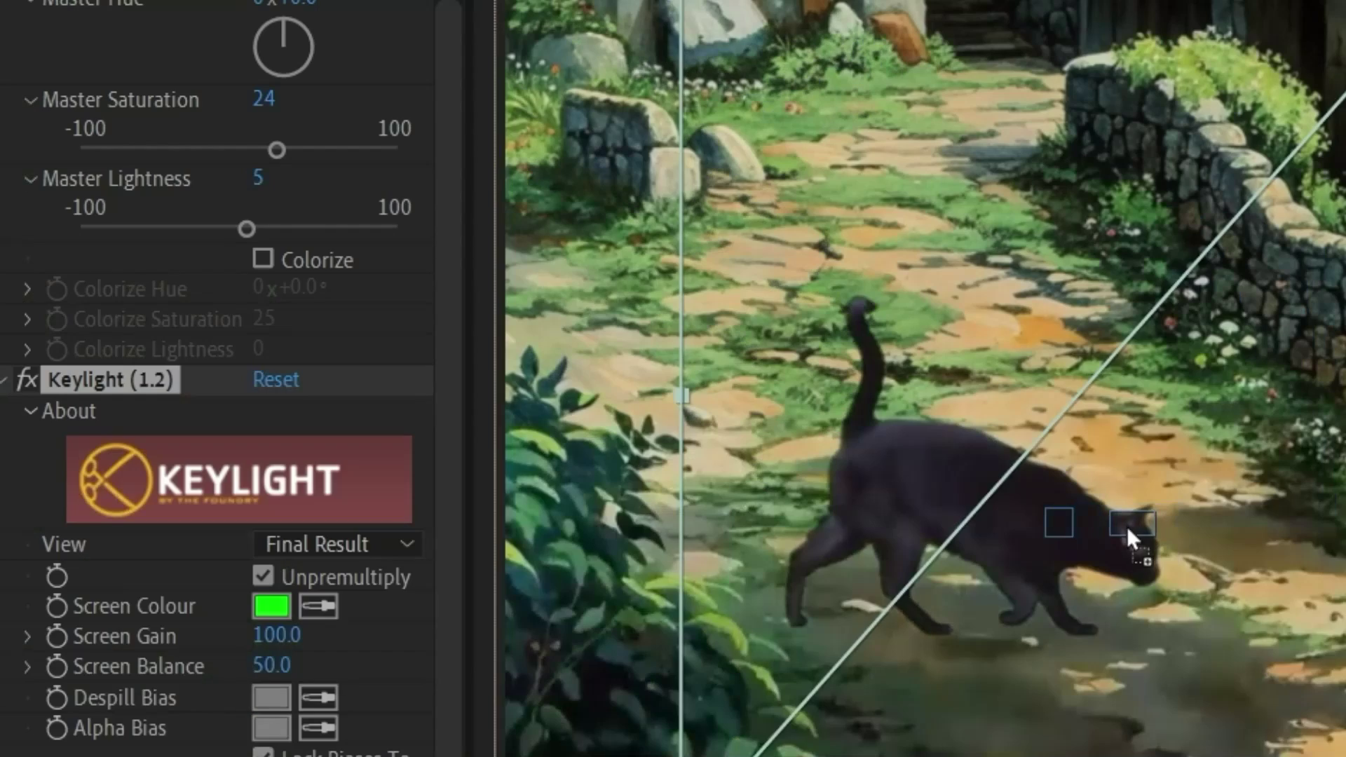
pyautogui.click(271, 597)
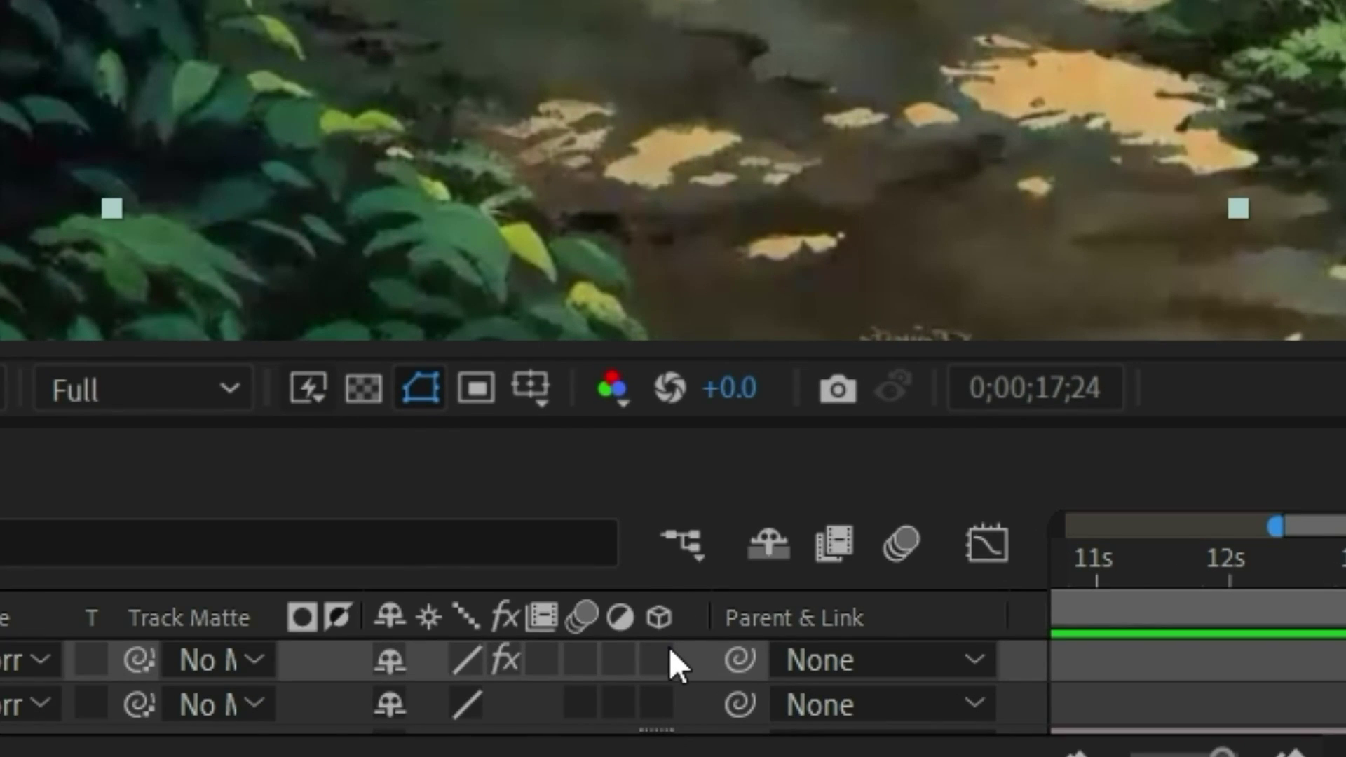
# Make the cat layer 3D, lay it flat on the garden path, and preview the shadow.
pyautogui.click(659, 651)
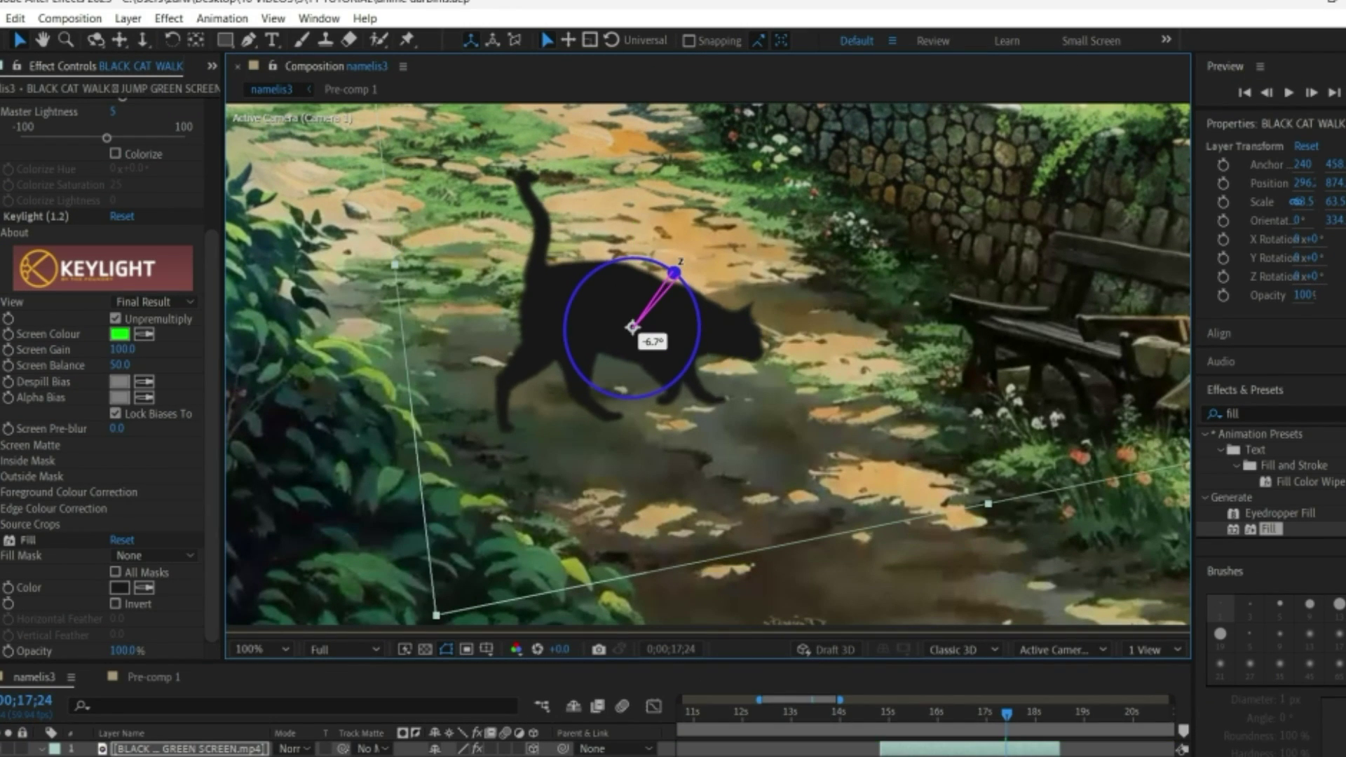
pyautogui.click(435, 535)
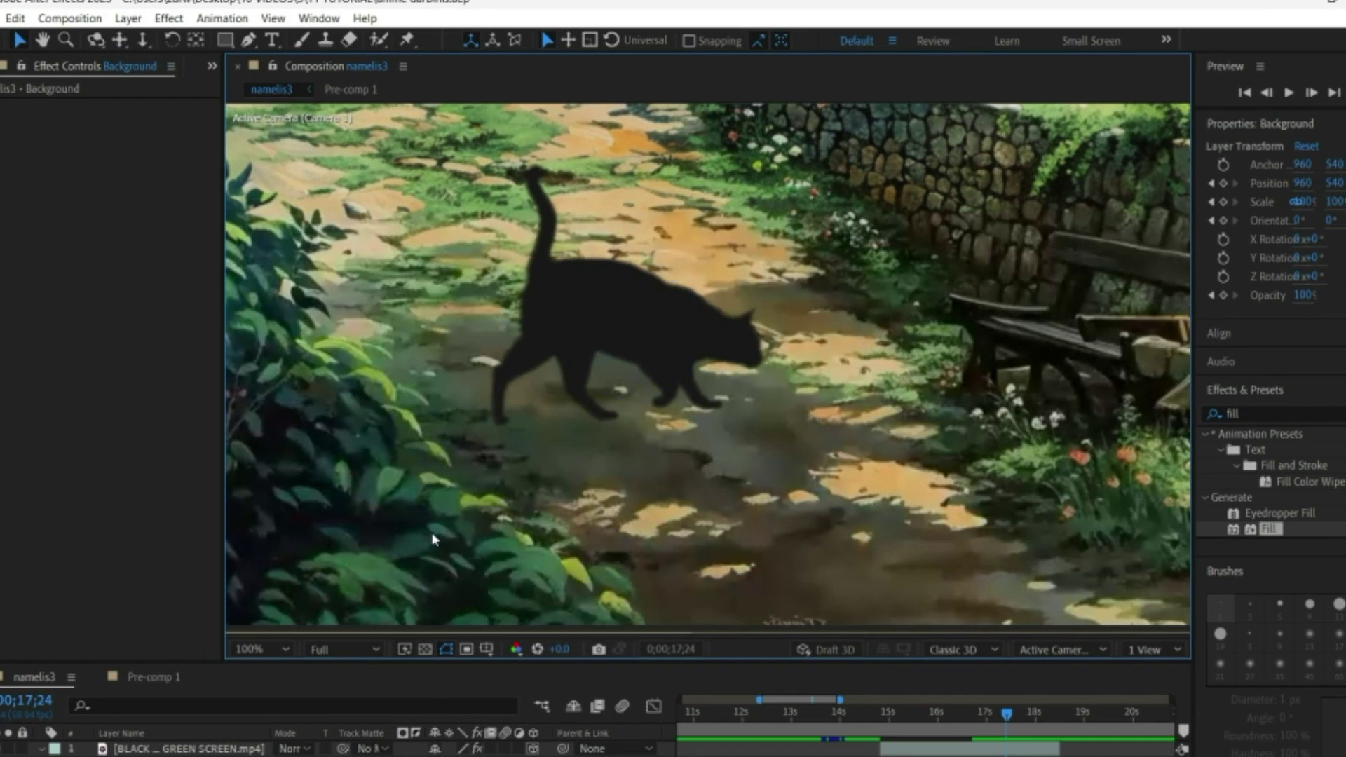
pyautogui.click(631, 336)
pyautogui.moveTo(630, 336); pyautogui.dragTo(666, 361)
pyautogui.moveTo(645, 407); pyautogui.dragTo(634, 574)
pyautogui.scroll(-2, 534, 599)
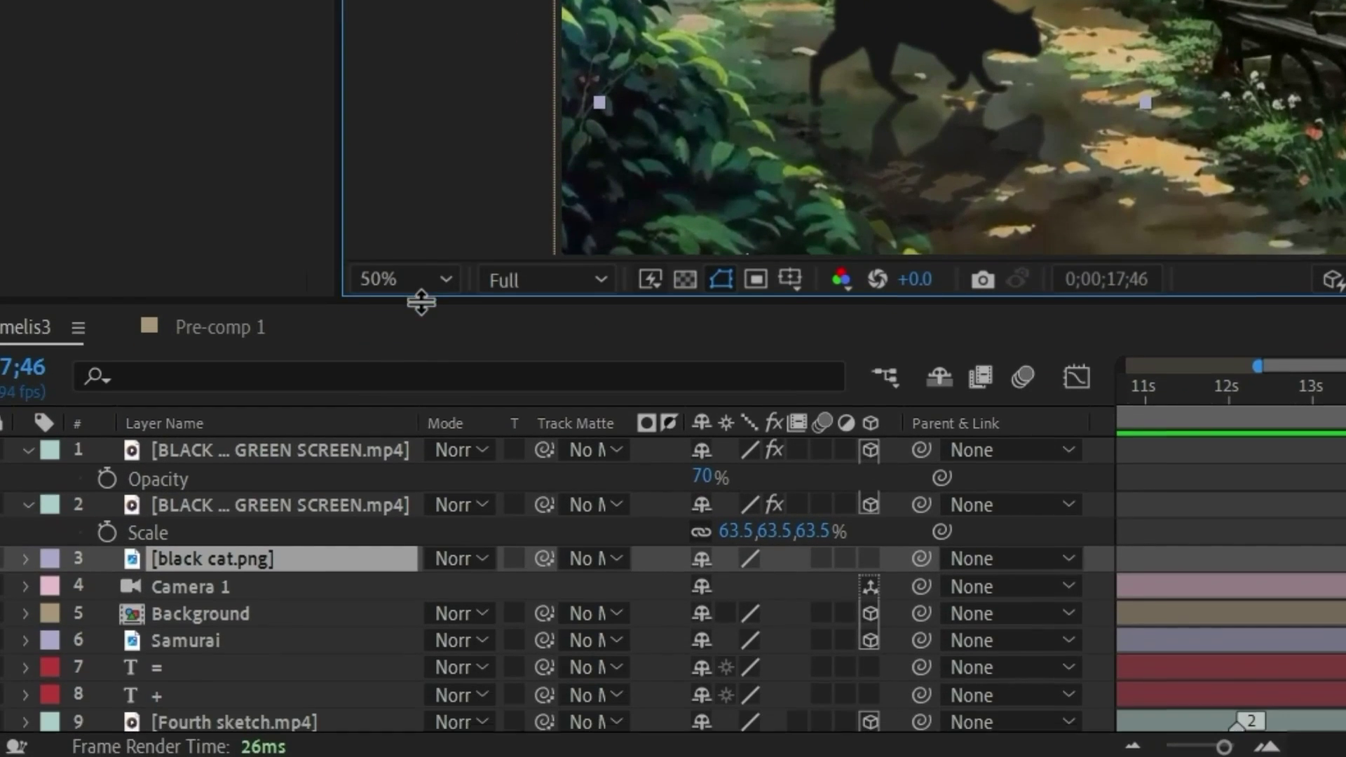
pyautogui.scroll(-1, 176, 616)
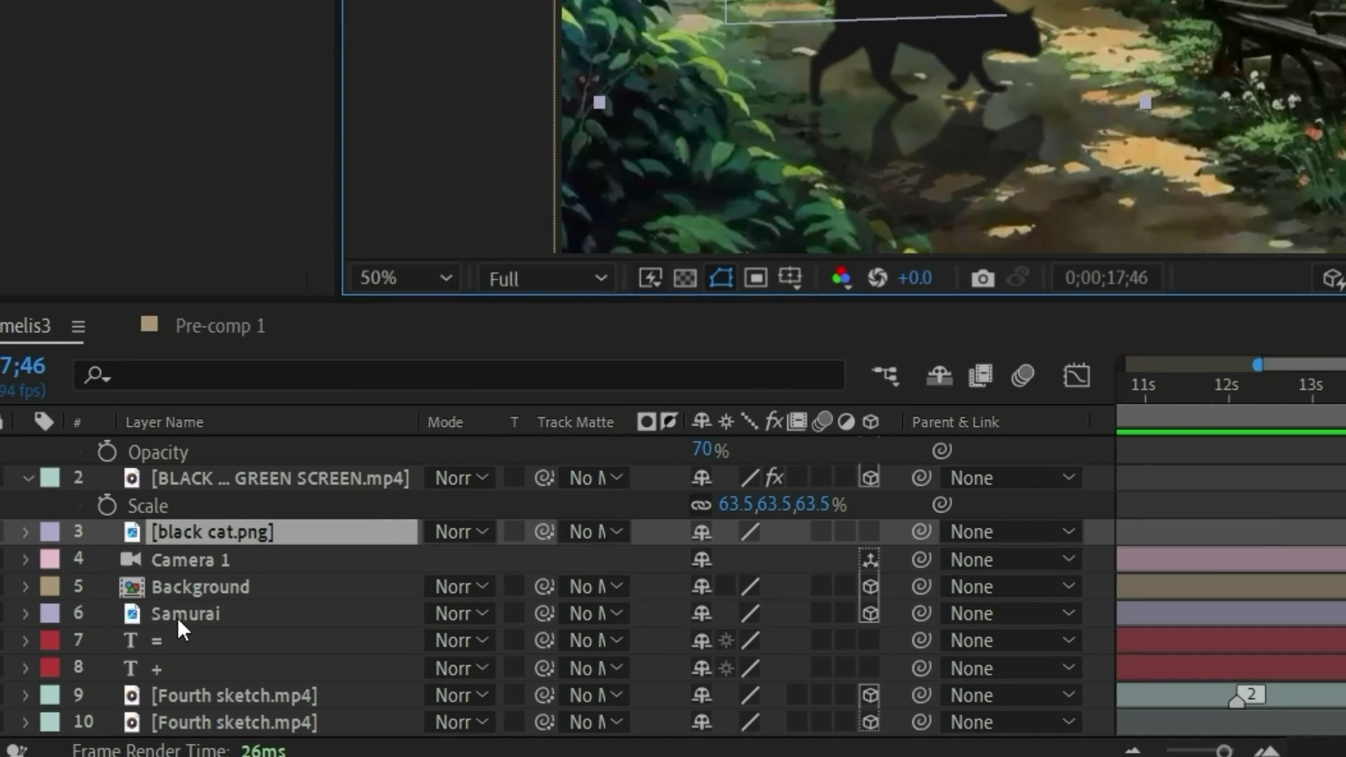
pyautogui.click(207, 586)
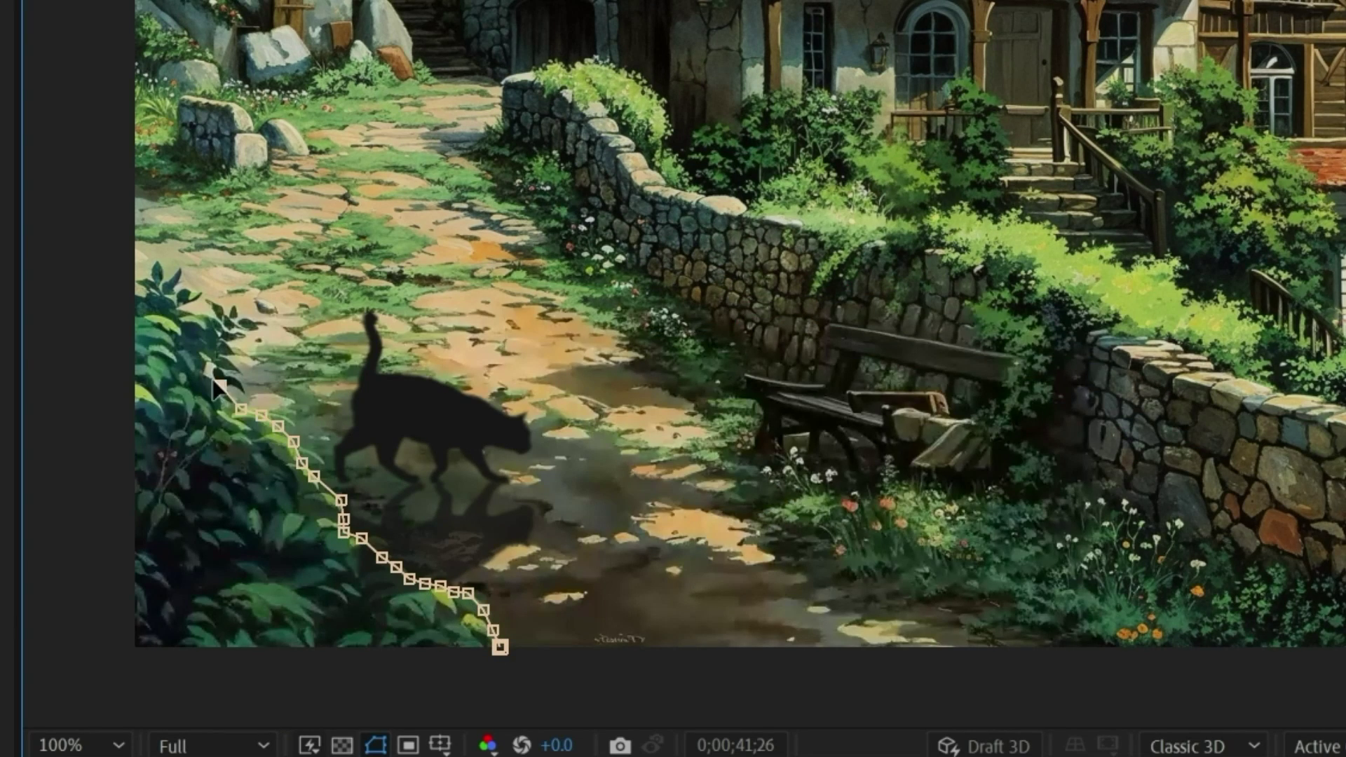
pyautogui.moveTo(217, 385); pyautogui.dragTo(276, 558)
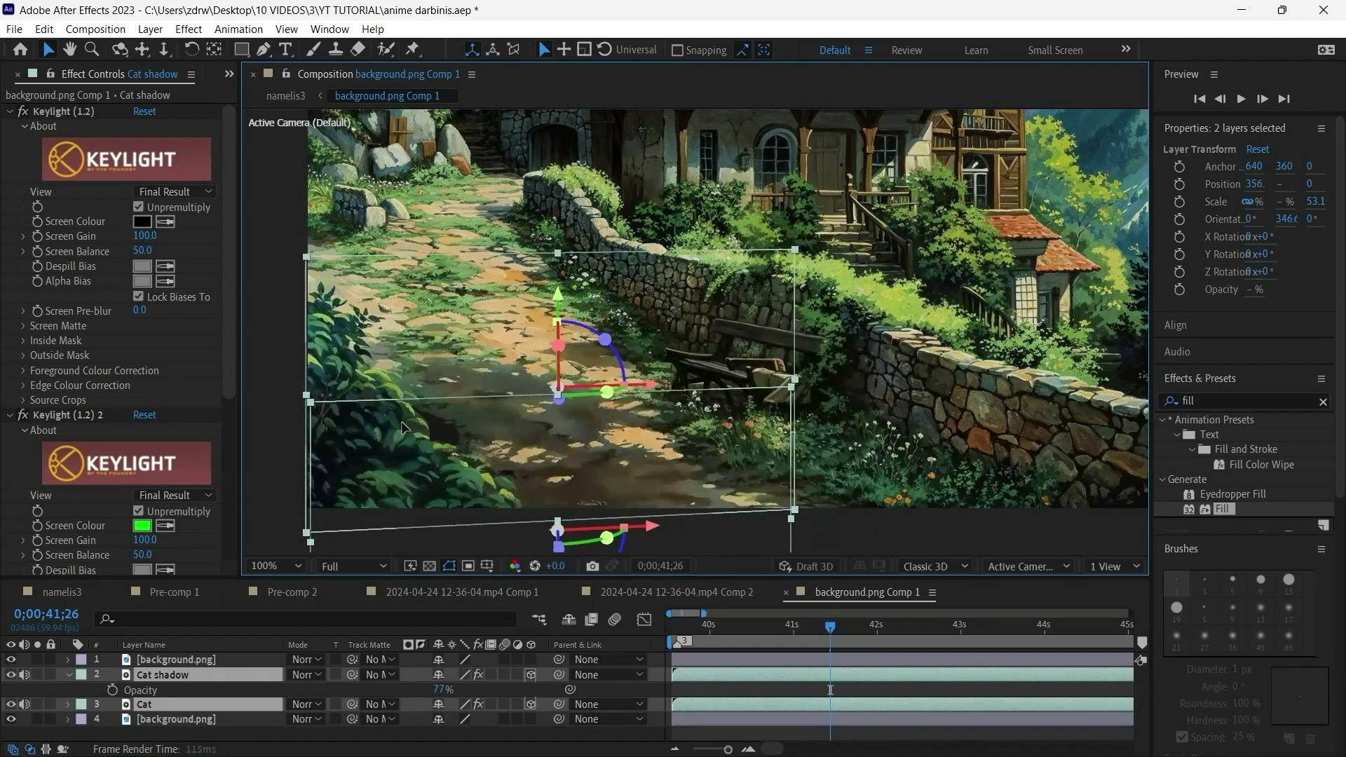
pyautogui.press('space')
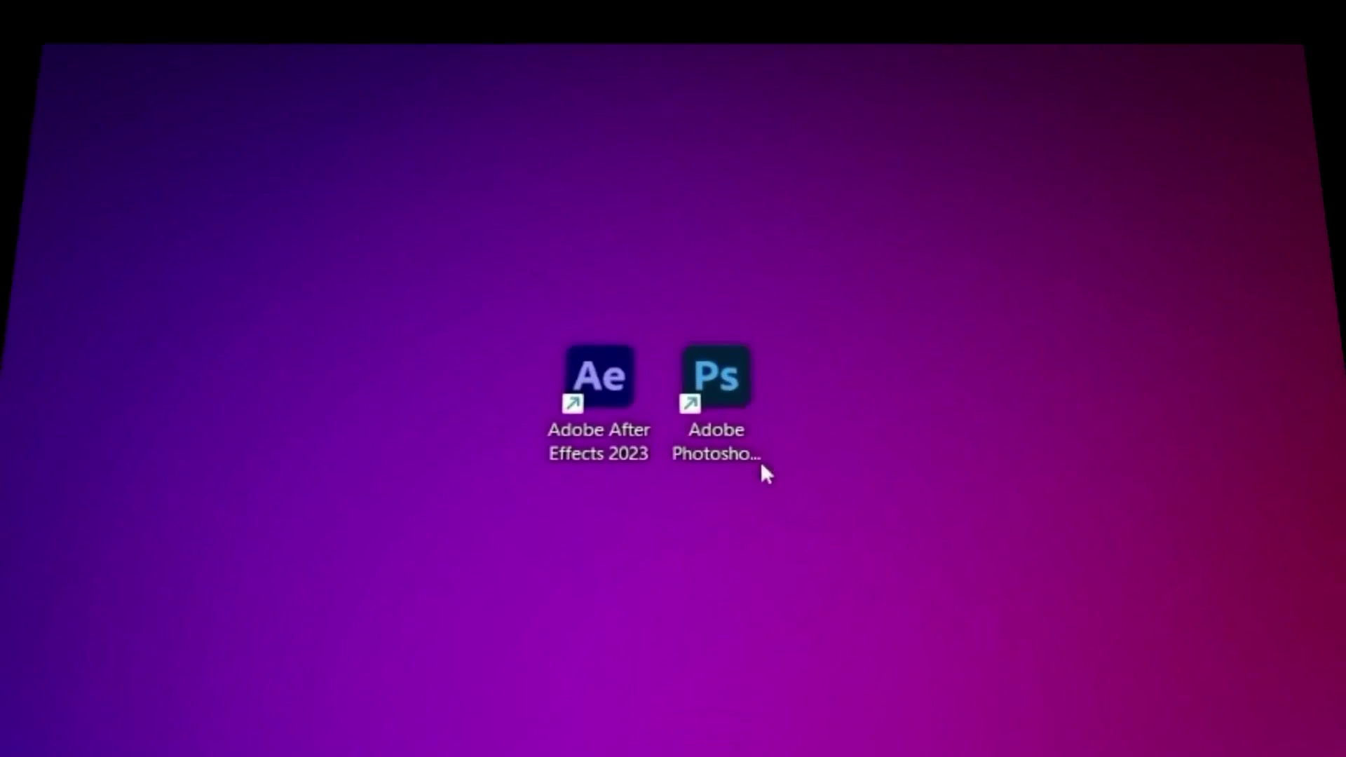
# Regenerate the lassoed chimney area with Generative Fill.
pyautogui.moveTo(319, 141); pyautogui.dragTo(339, 199)
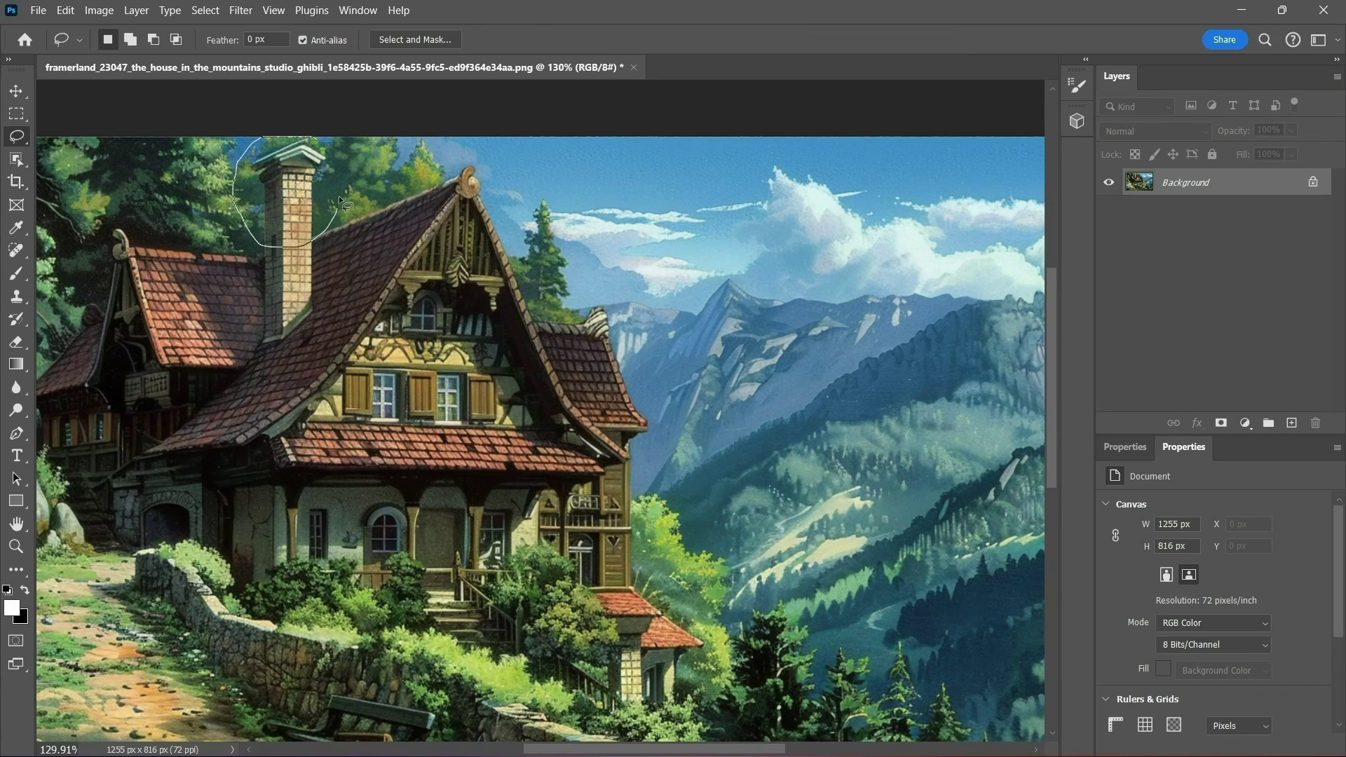
pyautogui.click(332, 382)
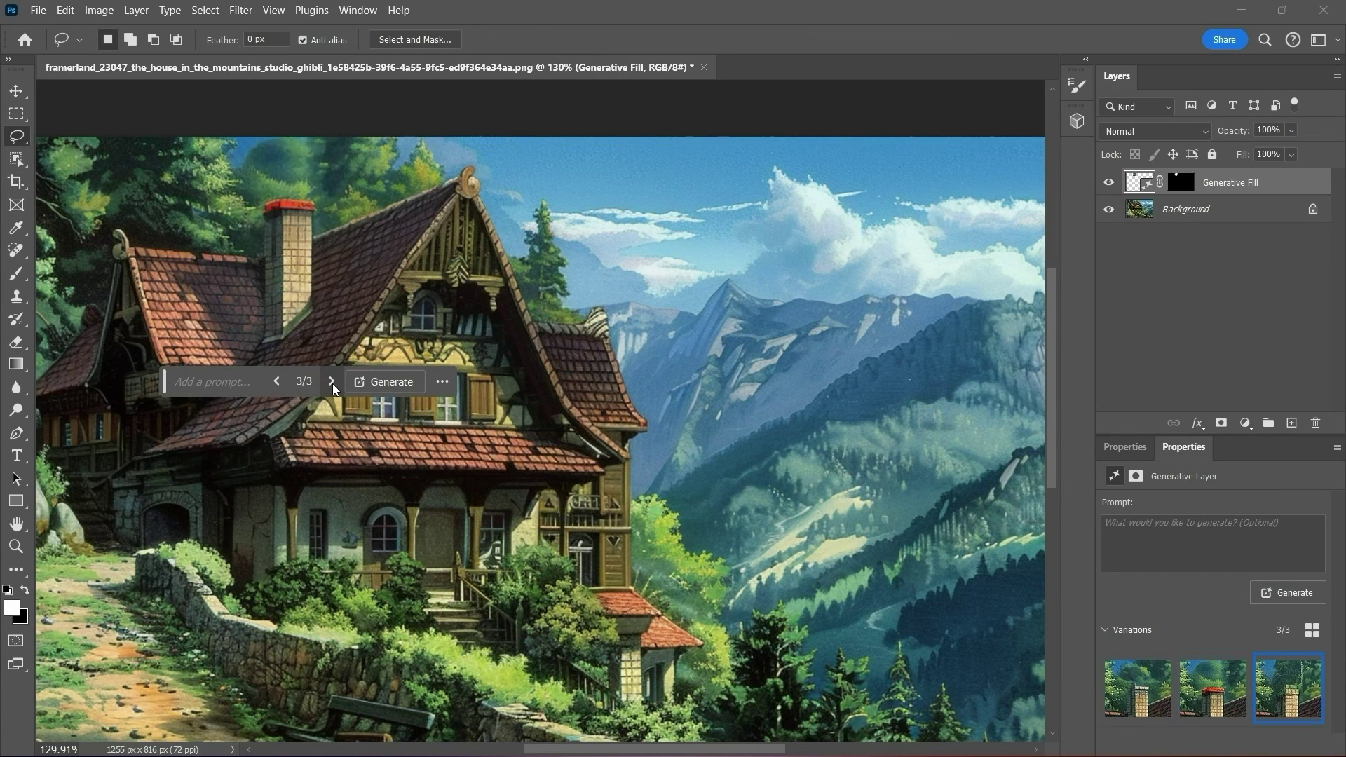
pyautogui.hotkey('ctrl', '0')
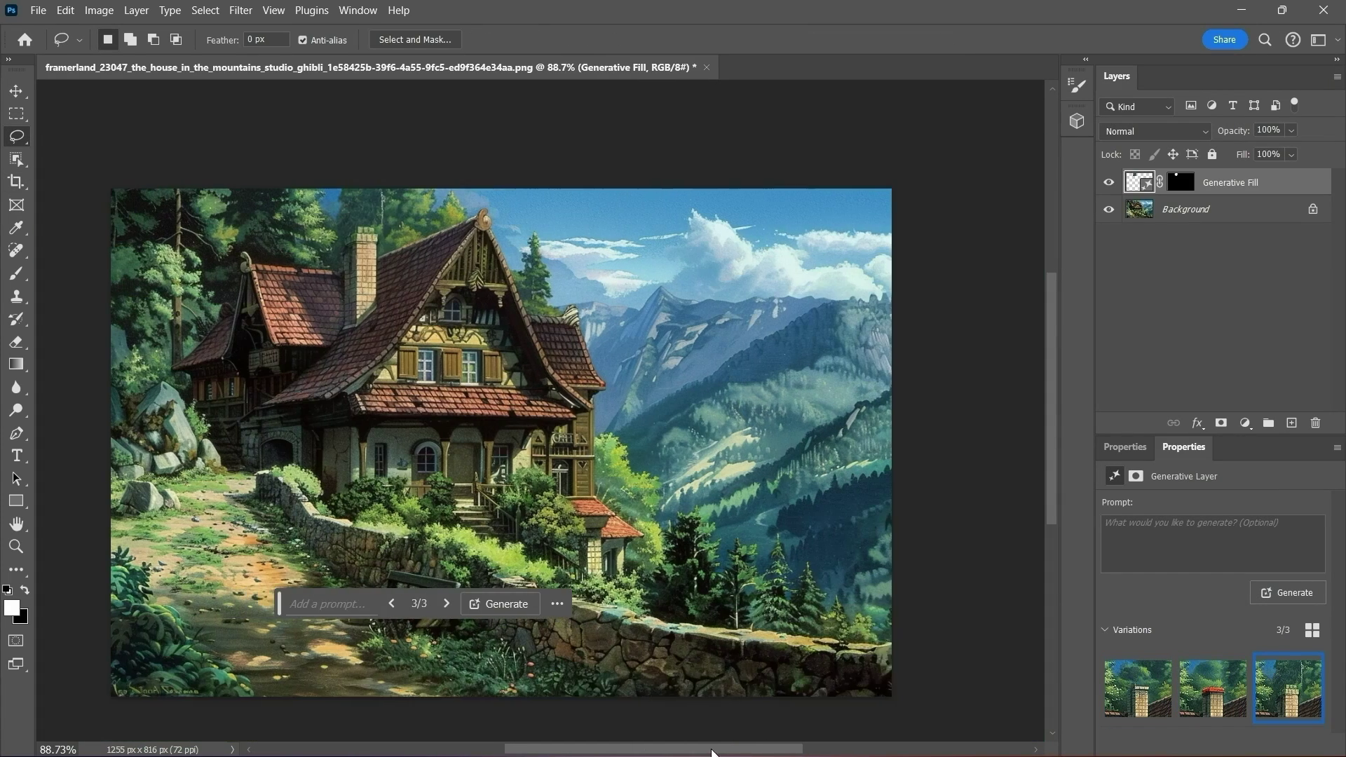
# Extend the canvas to the right and generate new scenery, browsing the variations.
pyautogui.press('c')
pyautogui.moveTo(871, 442); pyautogui.dragTo(952, 442)
pyautogui.click(653, 715)
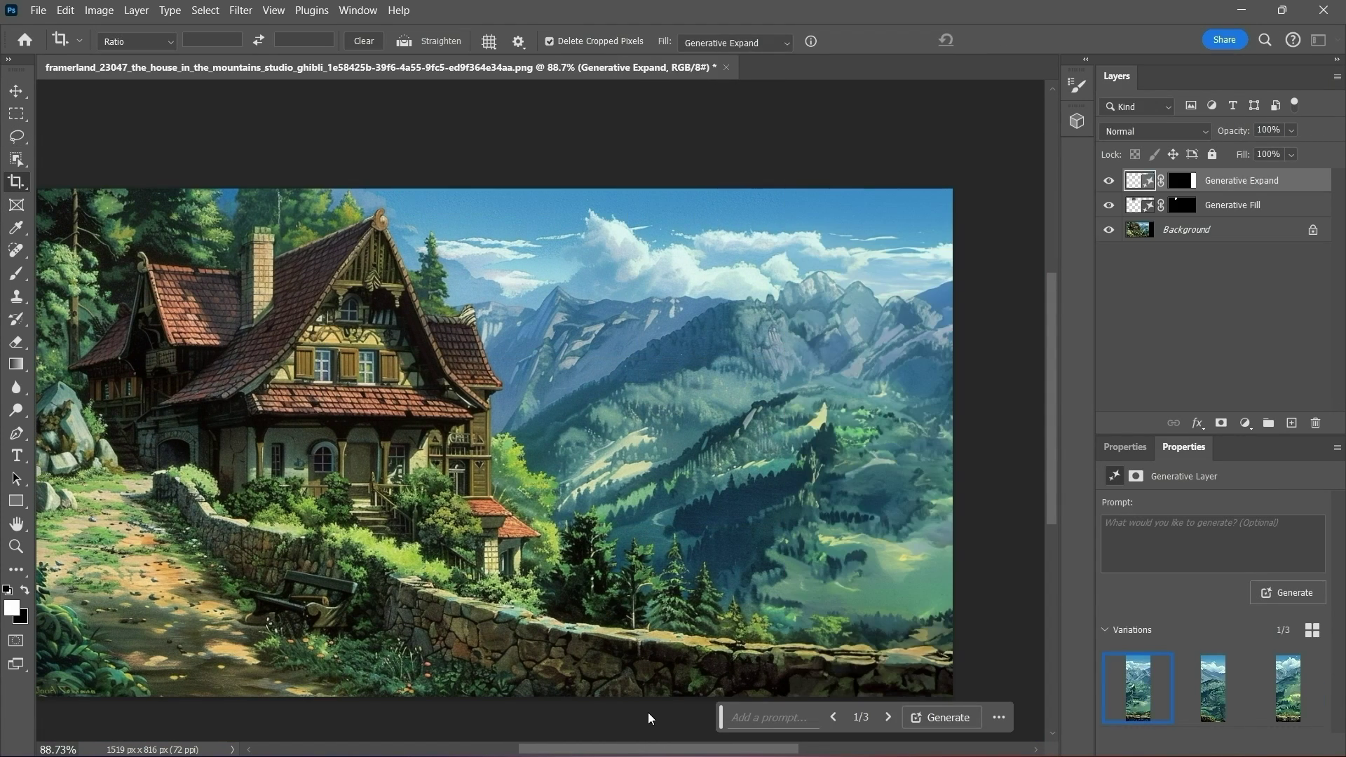
pyautogui.click(888, 716)
# Quick Export the image as a PNG named 'Moving clouds'.
pyautogui.click(38, 10)
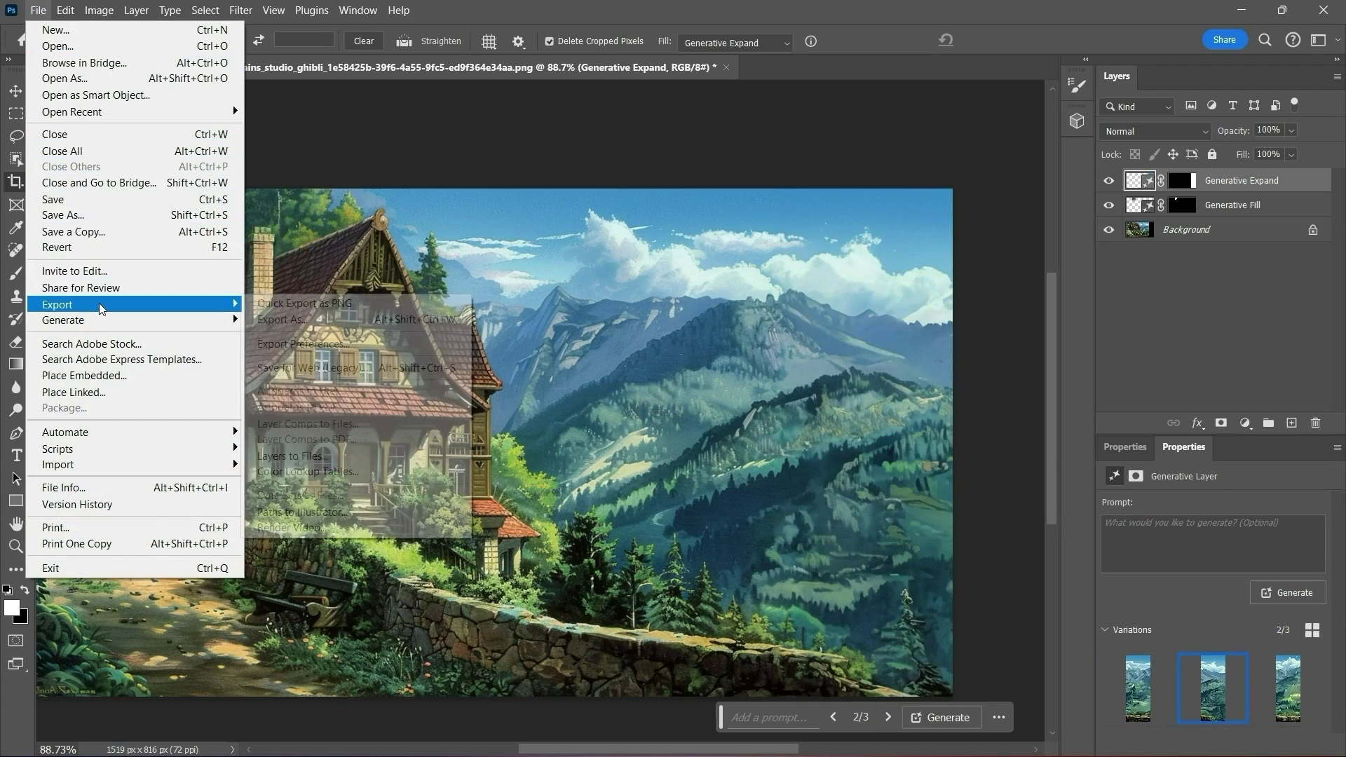
pyautogui.click(294, 304)
pyautogui.write('Moving clouds')
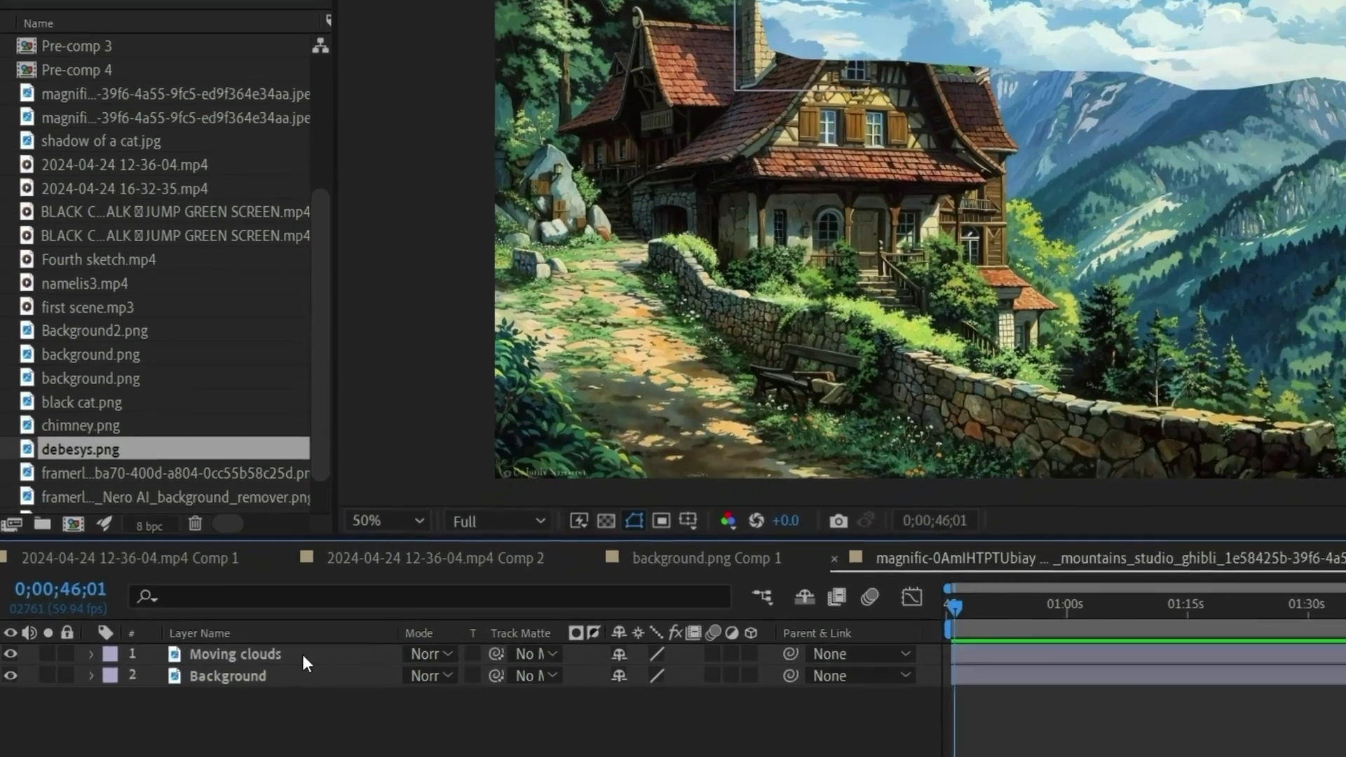
# Place the Moving clouds layer beneath the Background layer in the timeline.
pyautogui.moveTo(303, 655); pyautogui.dragTo(306, 698)
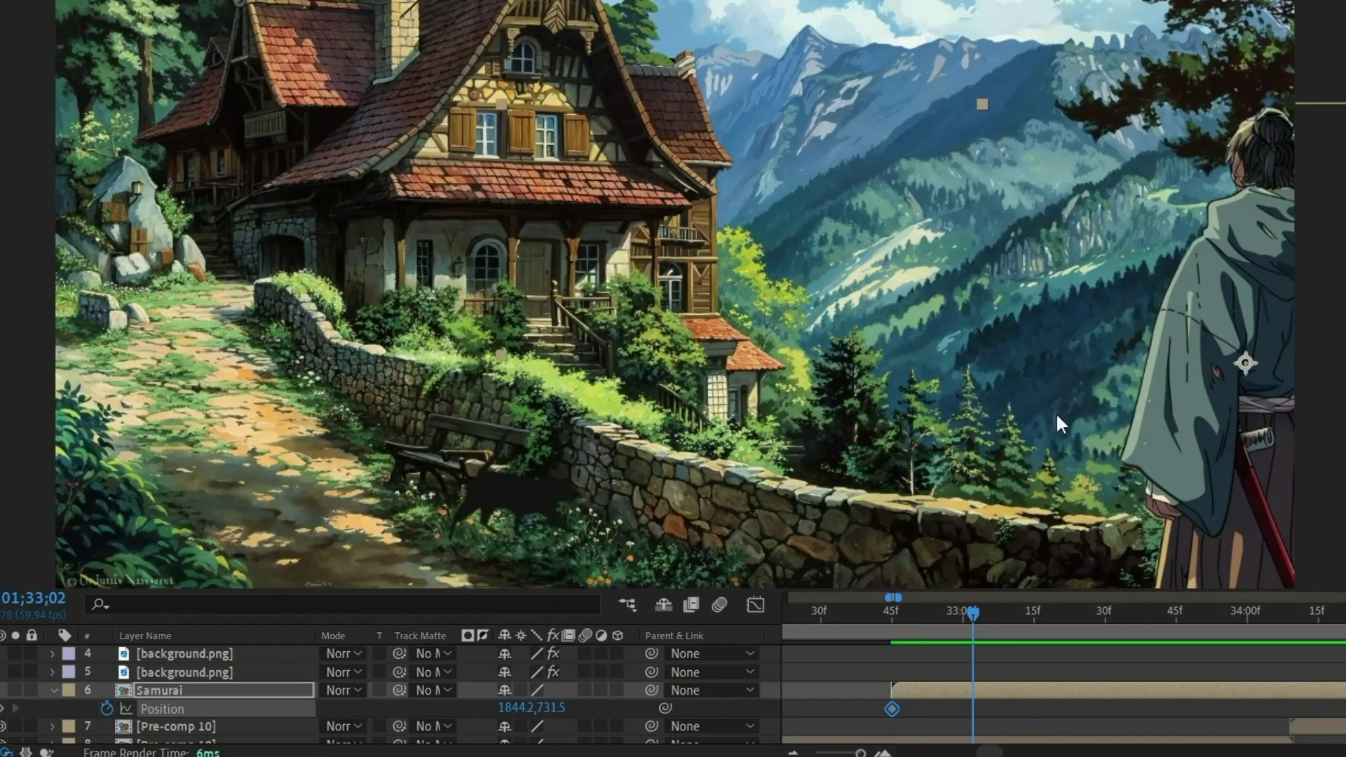
# Scrub the samurai's Blurriness down to zero, then raise it to a stronger blur.
pyautogui.click(901, 620)
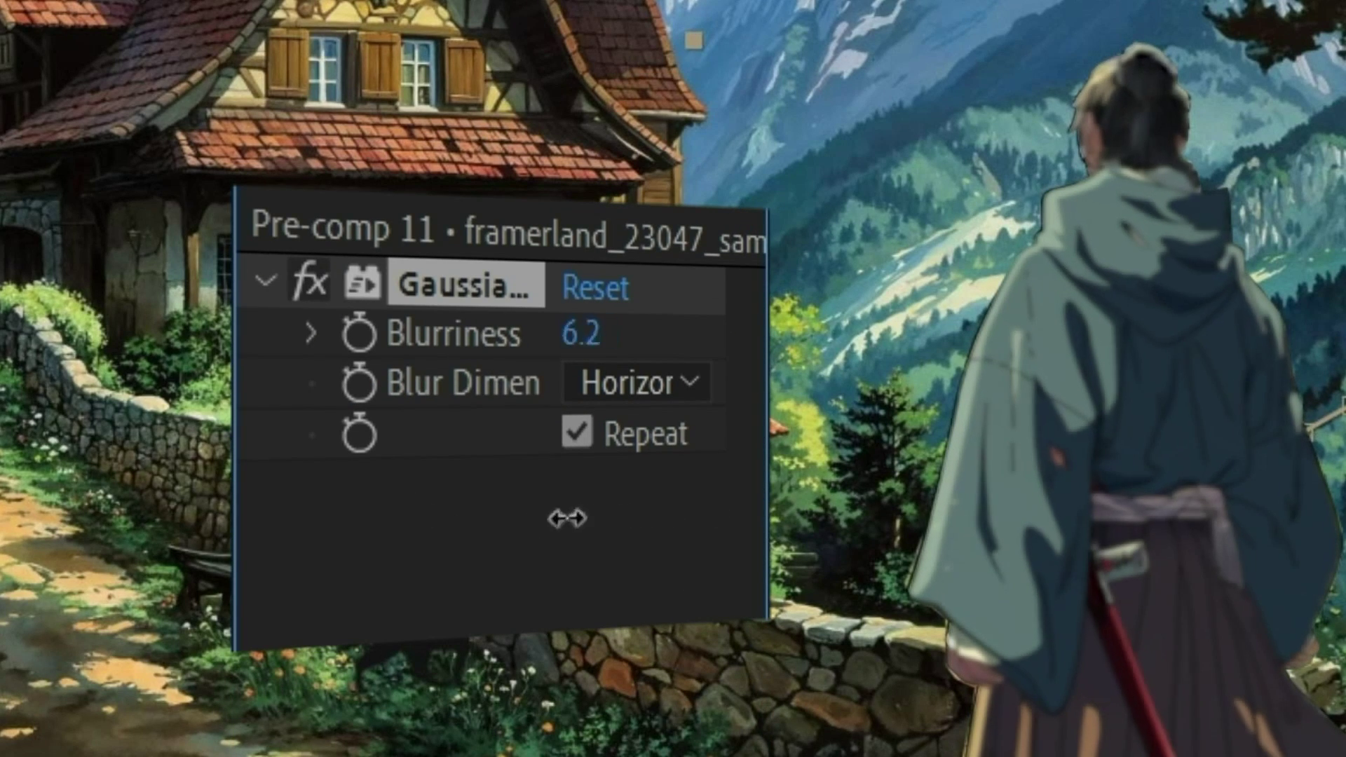
pyautogui.moveTo(567, 518); pyautogui.dragTo(368, 554)
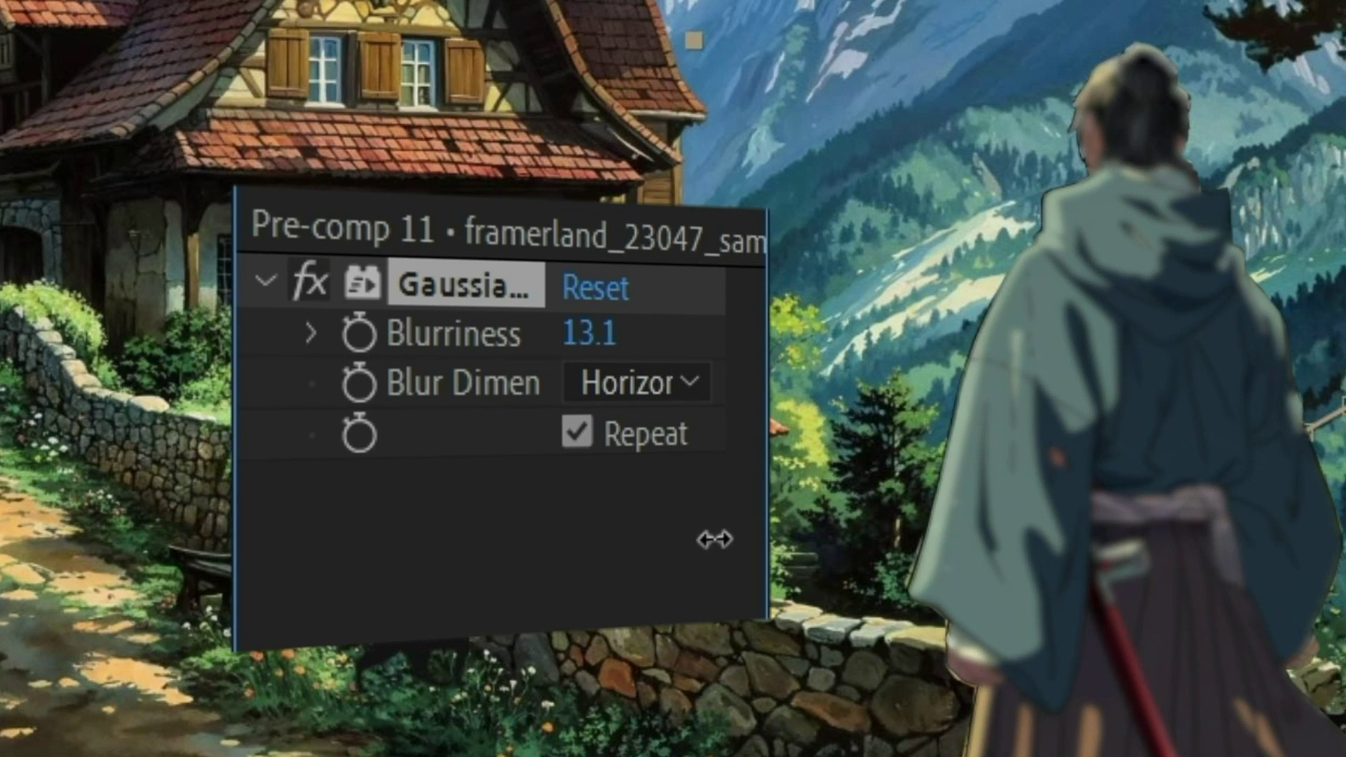
pyautogui.moveTo(665, 540); pyautogui.dragTo(785, 543)
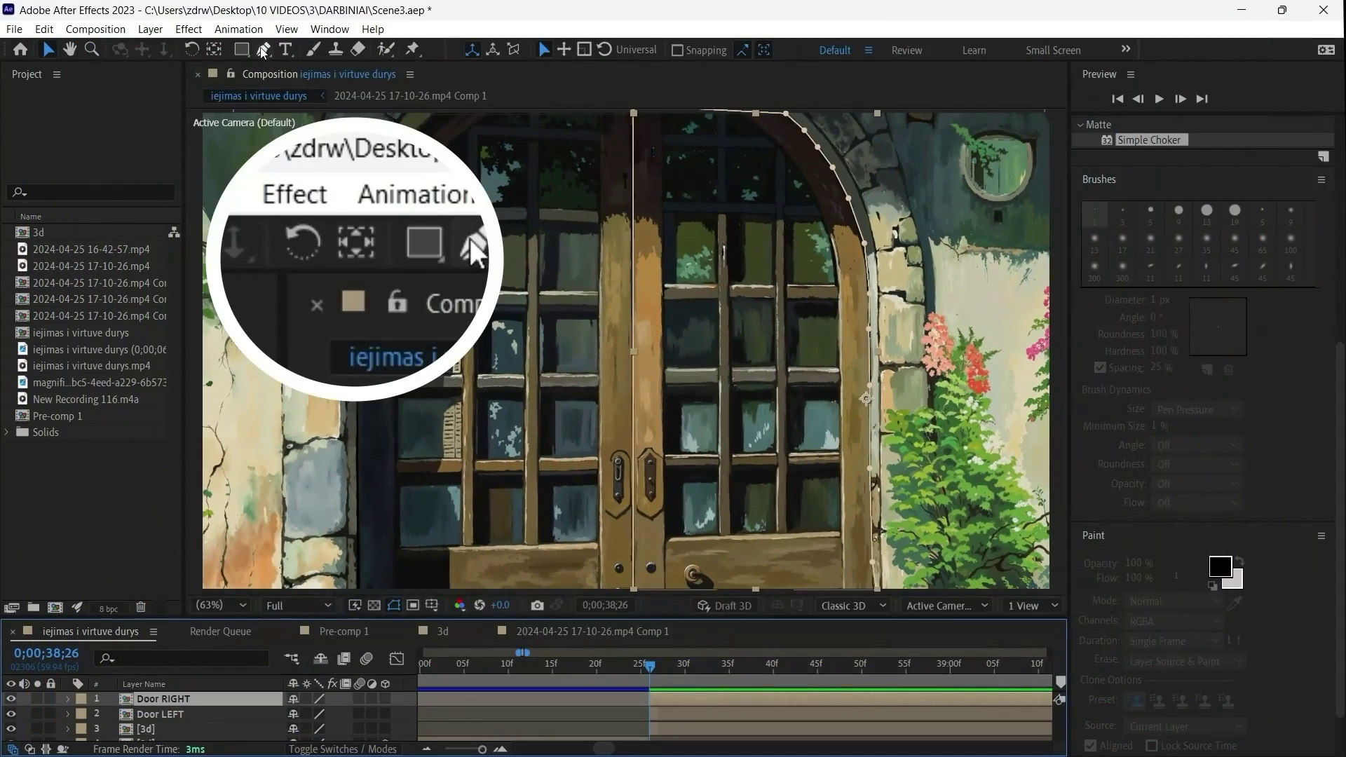
# Keyframe Door LEFT and Door RIGHT rotating on Y so both doors swing open.
pyautogui.click(197, 711)
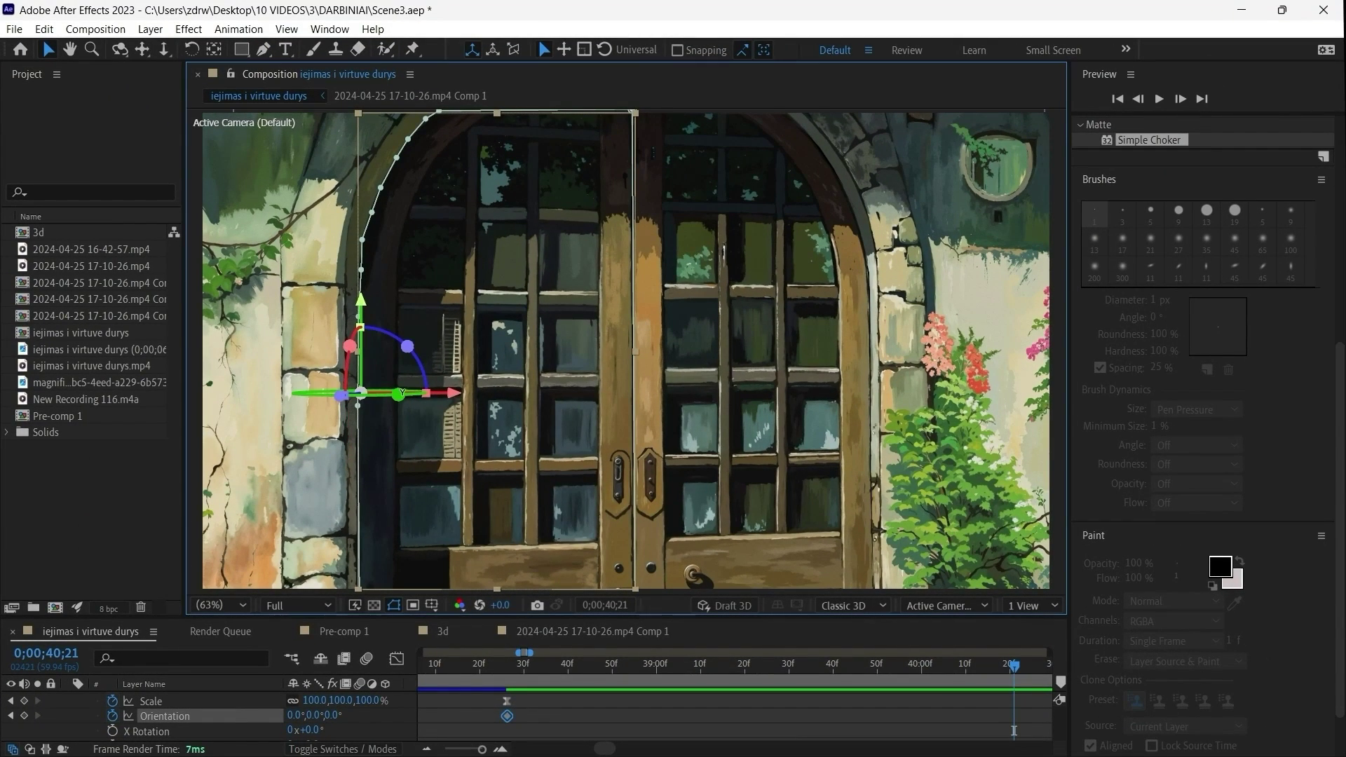
pyautogui.moveTo(398, 395); pyautogui.dragTo(421, 388)
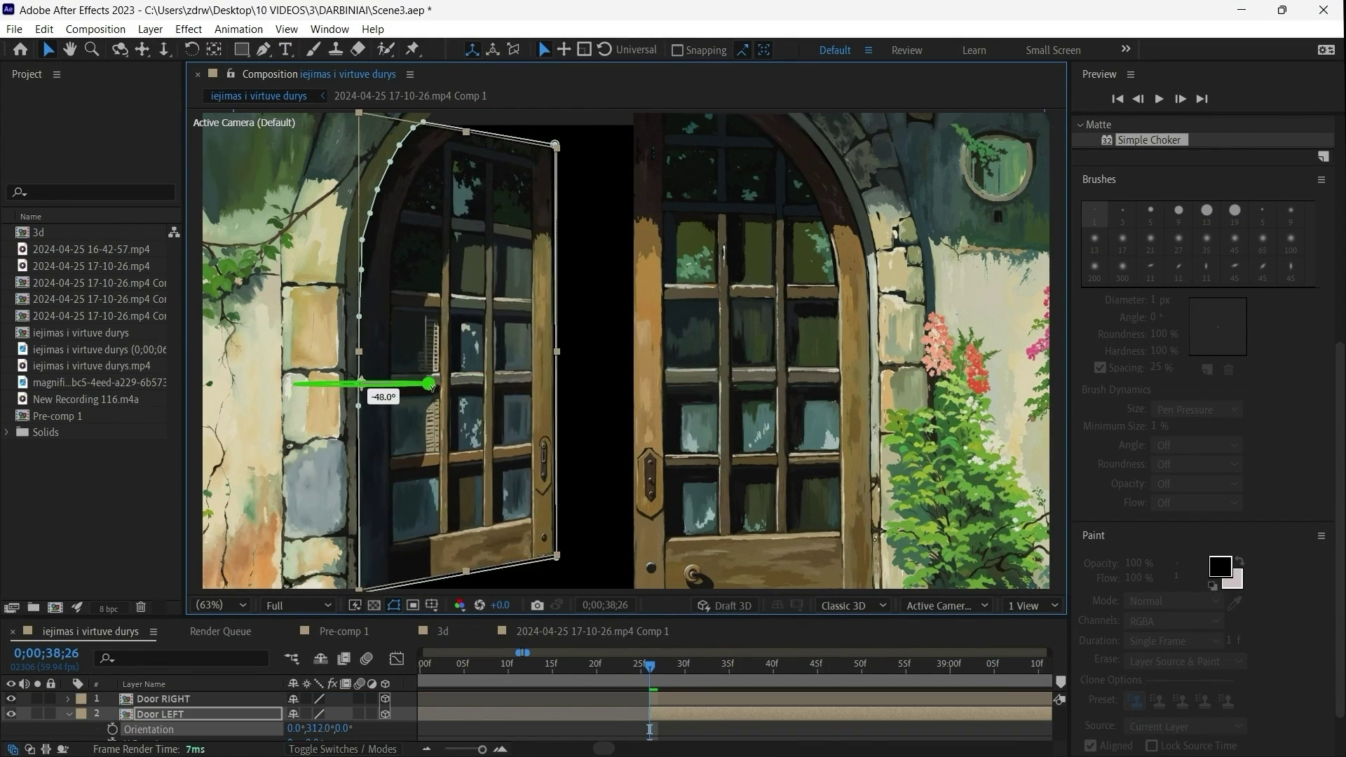
pyautogui.moveTo(430, 387); pyautogui.dragTo(407, 393)
pyautogui.click(834, 424)
pyautogui.moveTo(834, 424); pyautogui.dragTo(911, 428)
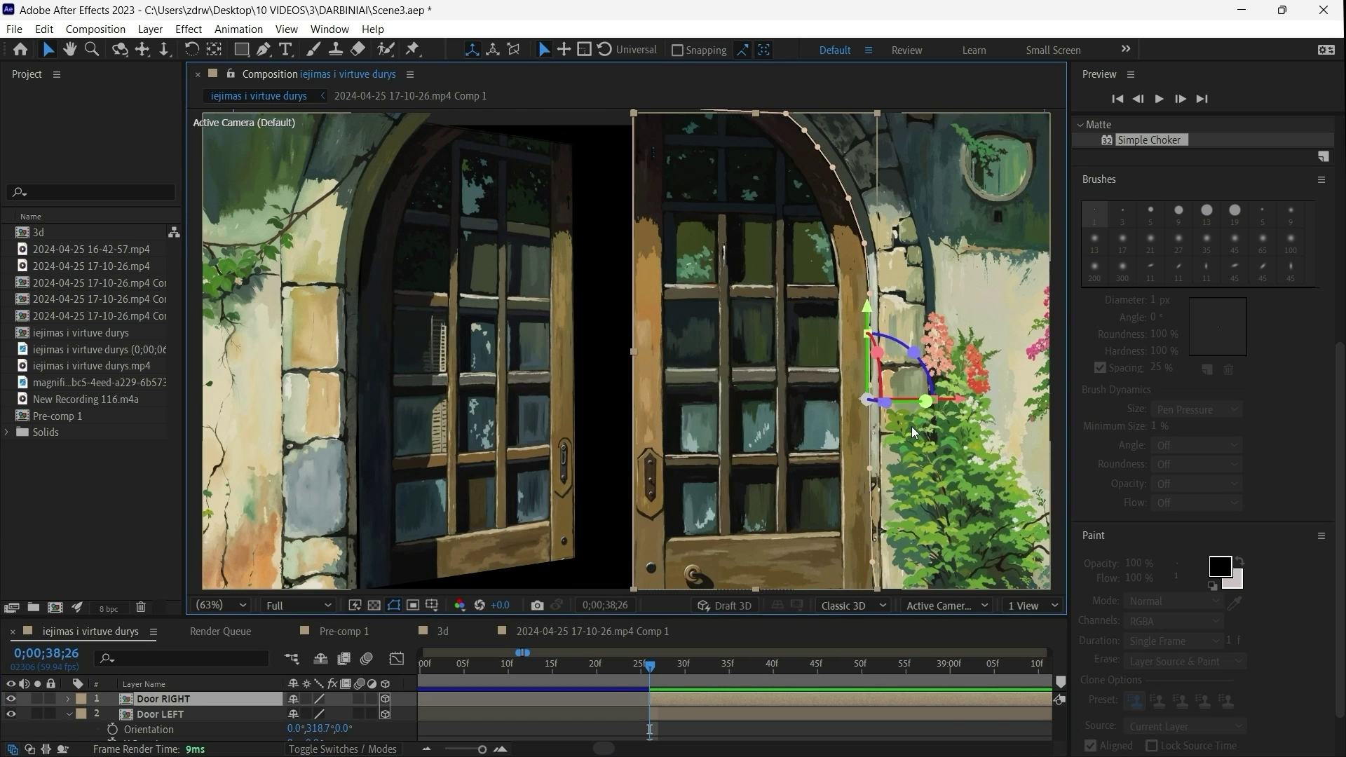
pyautogui.hotkey('ctrl', 'z')
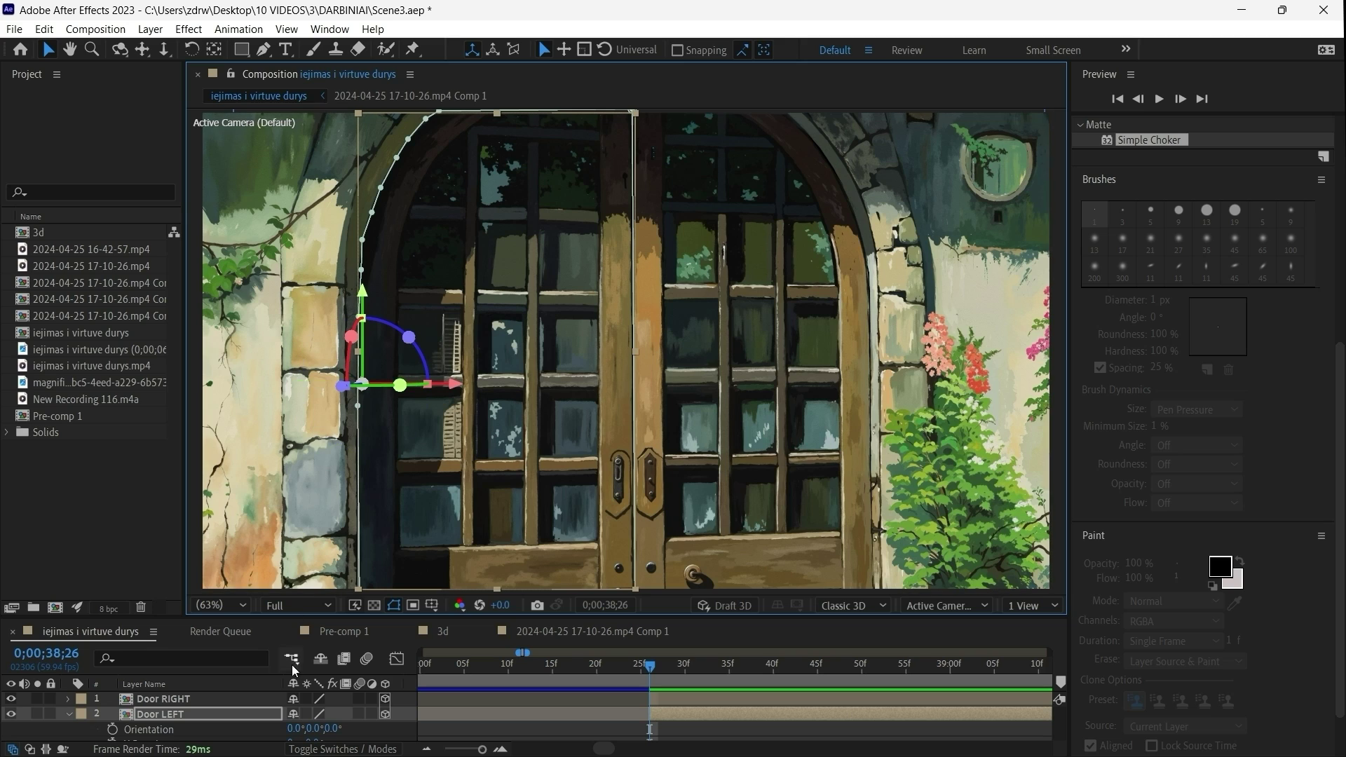
pyautogui.moveTo(399, 384); pyautogui.dragTo(564, 384)
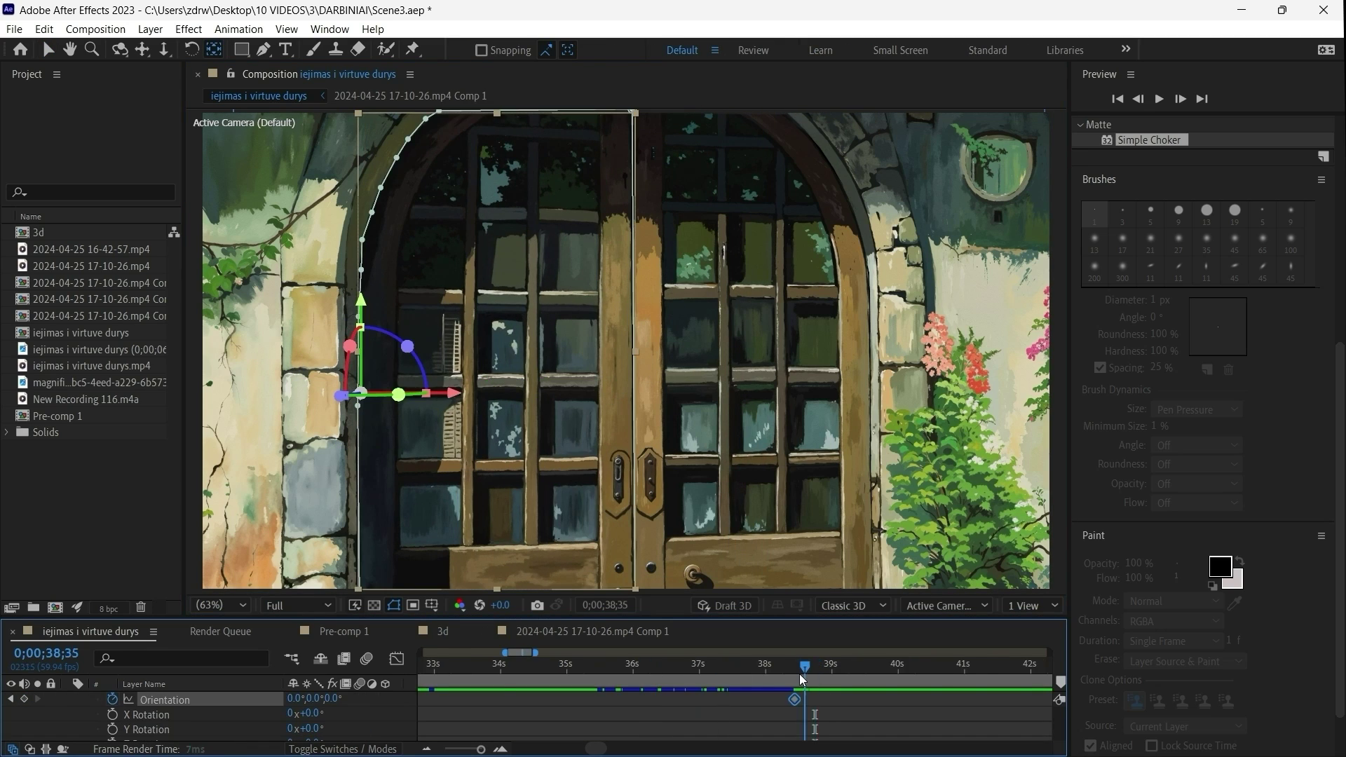
pyautogui.moveTo(392, 391); pyautogui.dragTo(427, 392)
# Go to the second Scale keyframe and scrub through the door-opening push-in.
pyautogui.click(506, 663)
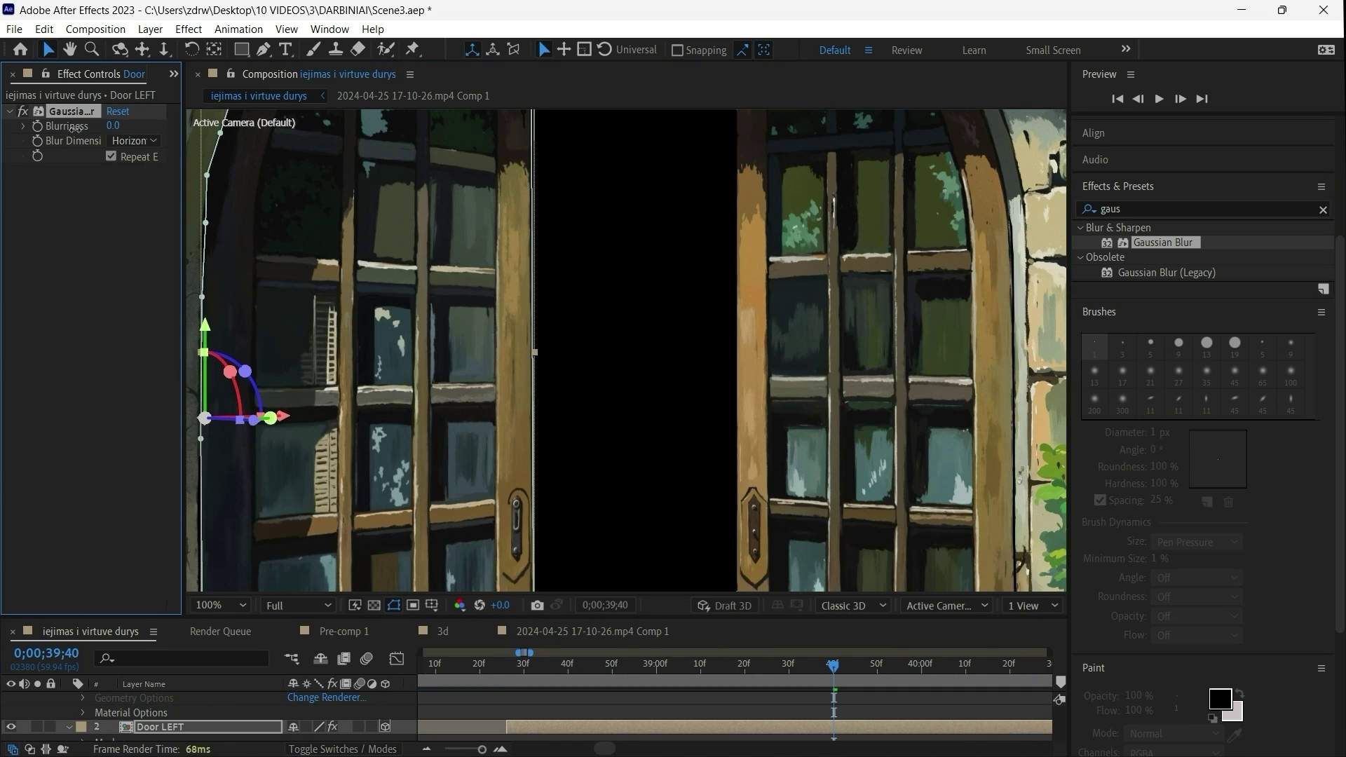
pyautogui.click(499, 663)
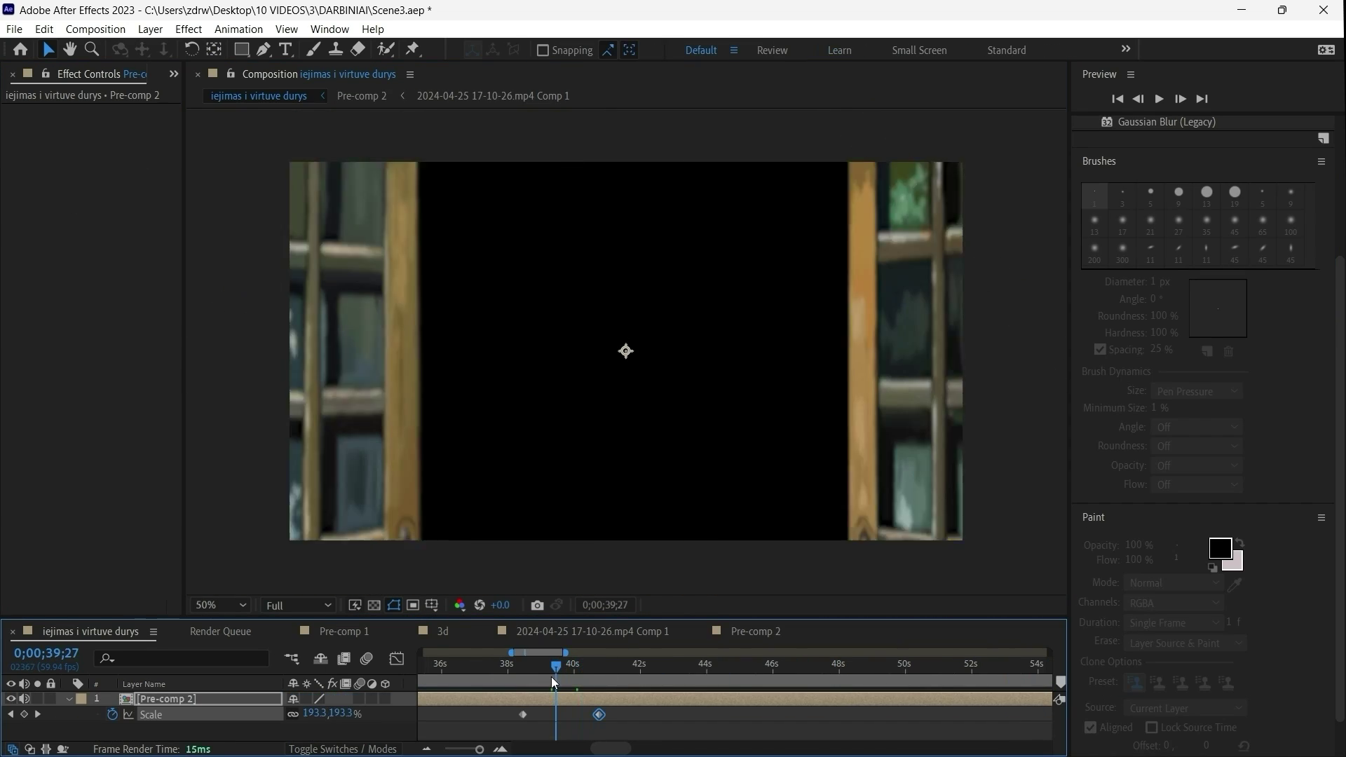
pyautogui.moveTo(554, 680)
pyautogui.mouseDown()
pyautogui.moveTo(591, 665)
pyautogui.moveTo(527, 678)
pyautogui.mouseUp()
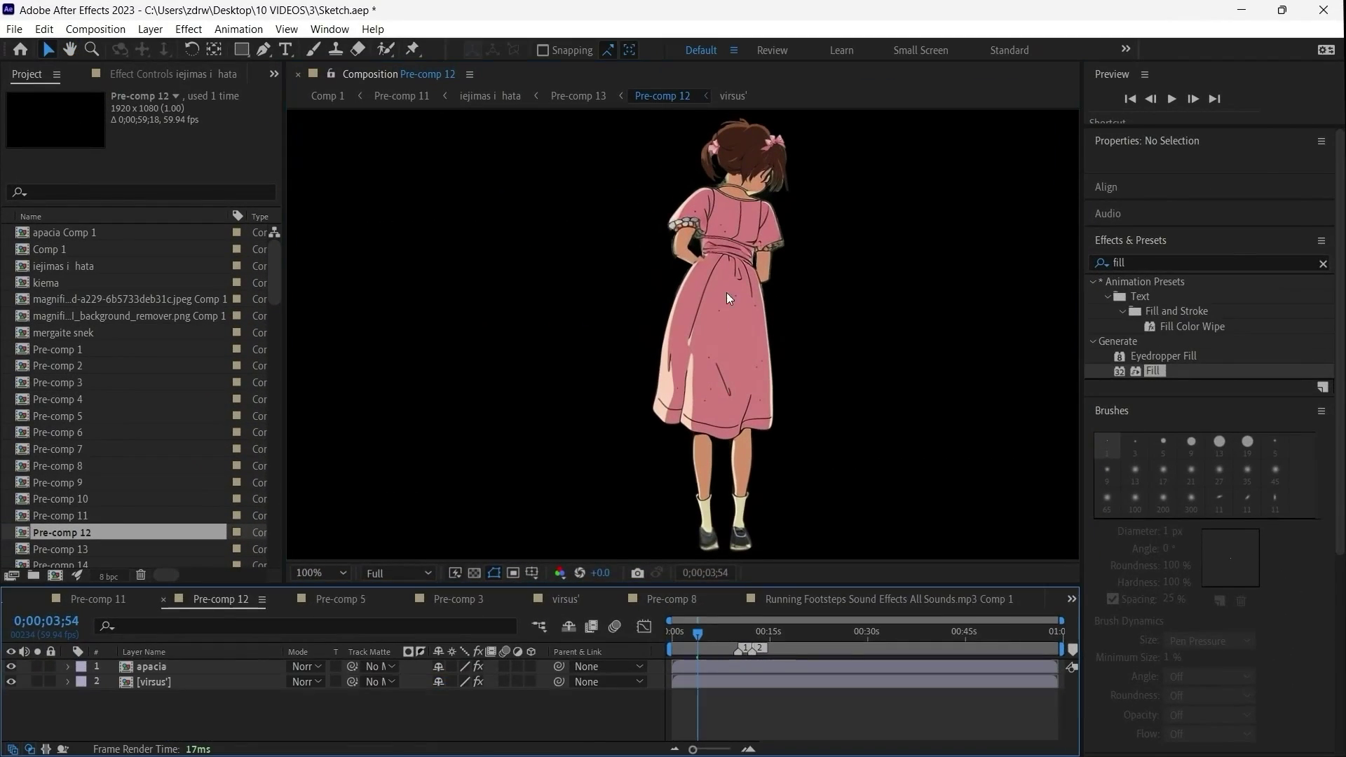
# Select the girl layer in Pre-comp 12 to check its mask.
pyautogui.click(726, 293)
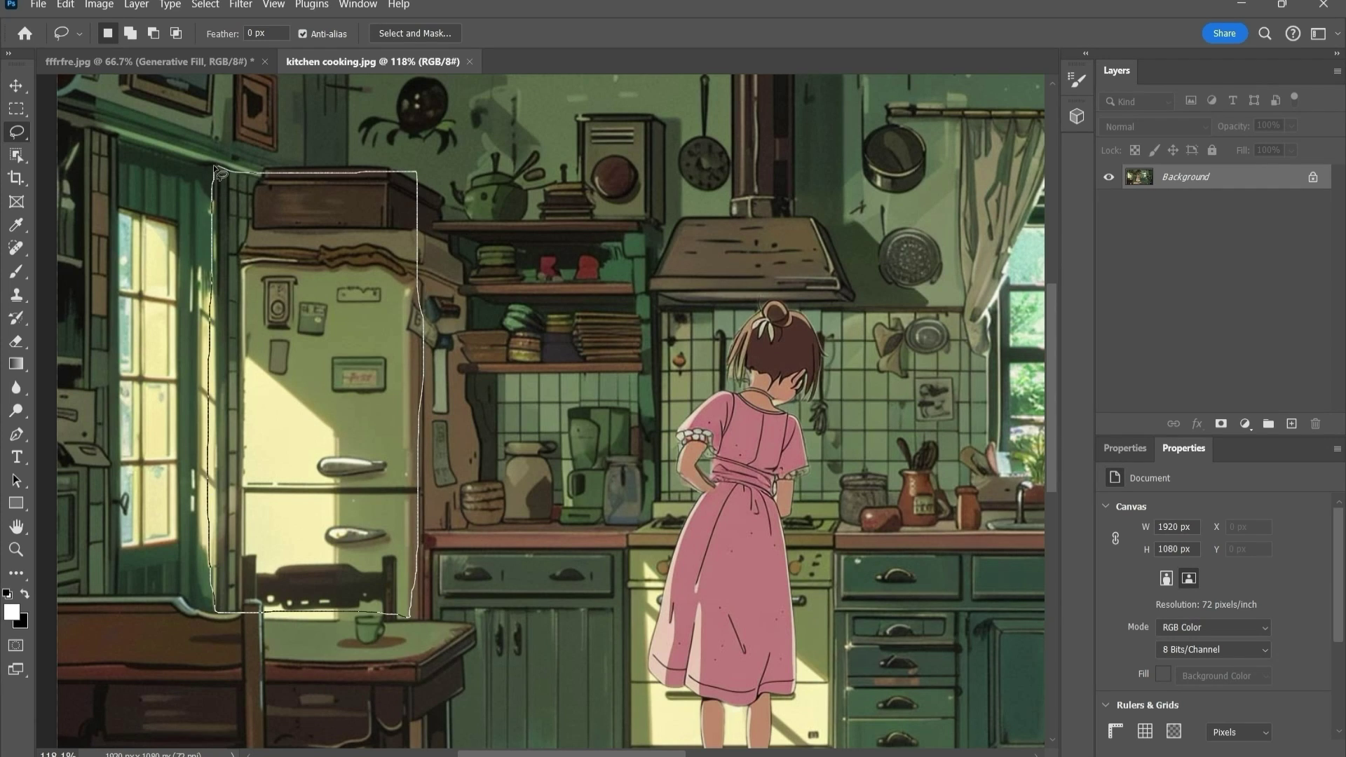
# Generate an 'open doors' fill over the fridge and step through the variations.
pyautogui.write('doors')
pyautogui.press('Return')
pyautogui.click(338, 649)
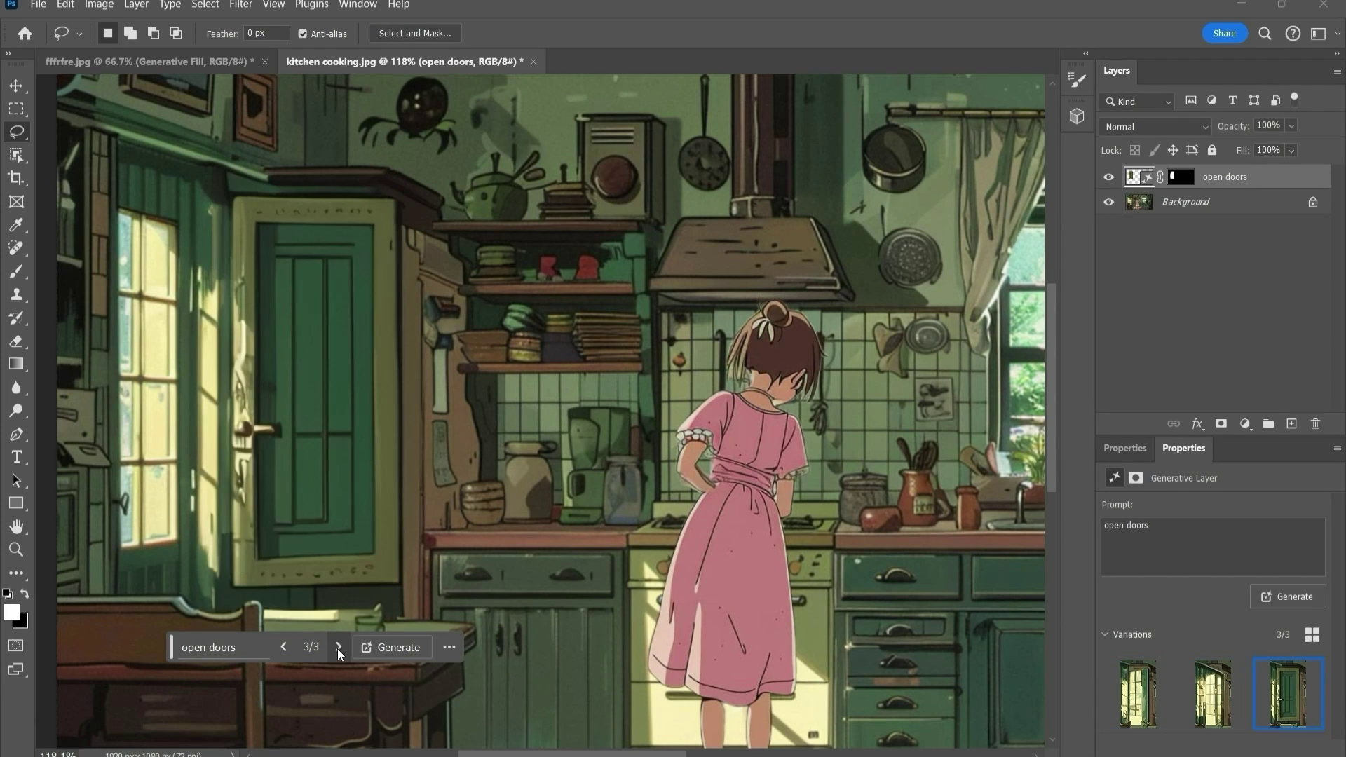
pyautogui.click(338, 650)
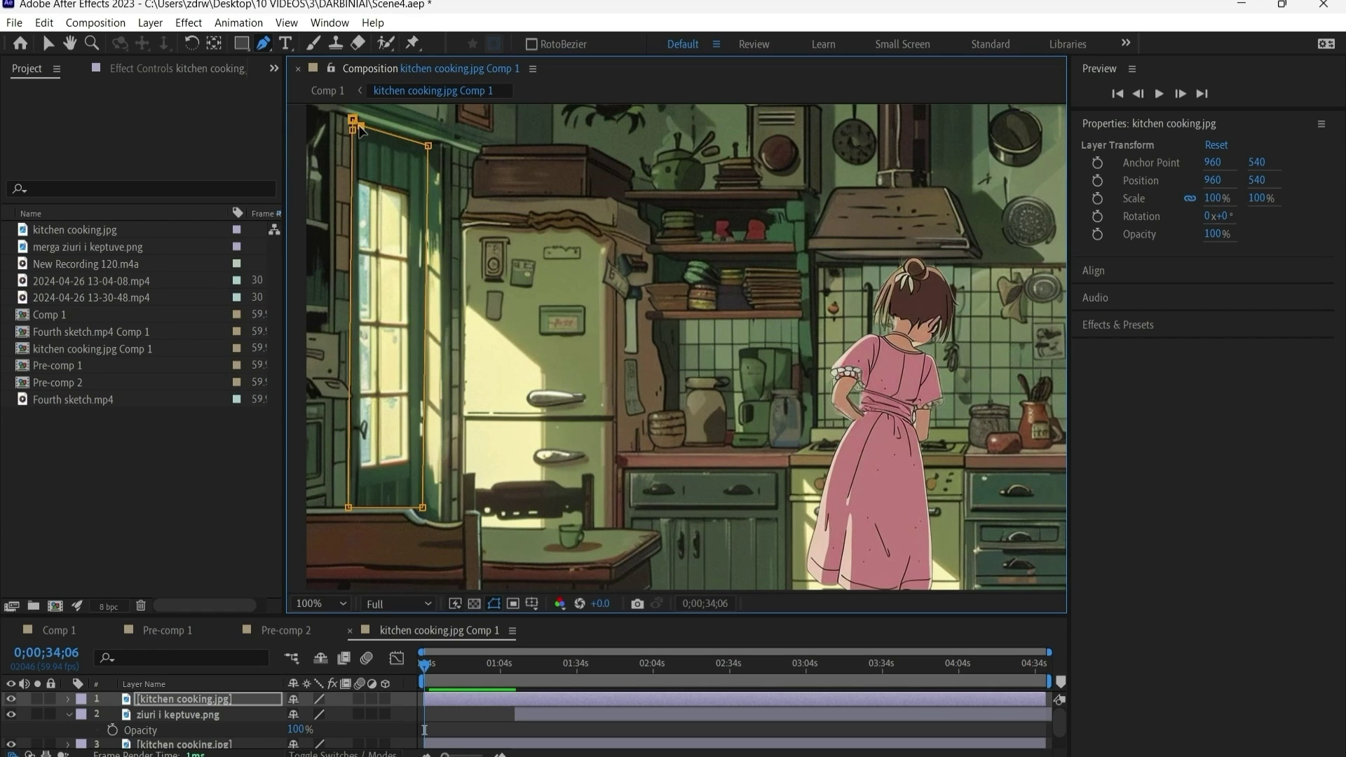
# Make the door layer 3D, swing it open on Y, and play it back.
pyautogui.press('y')
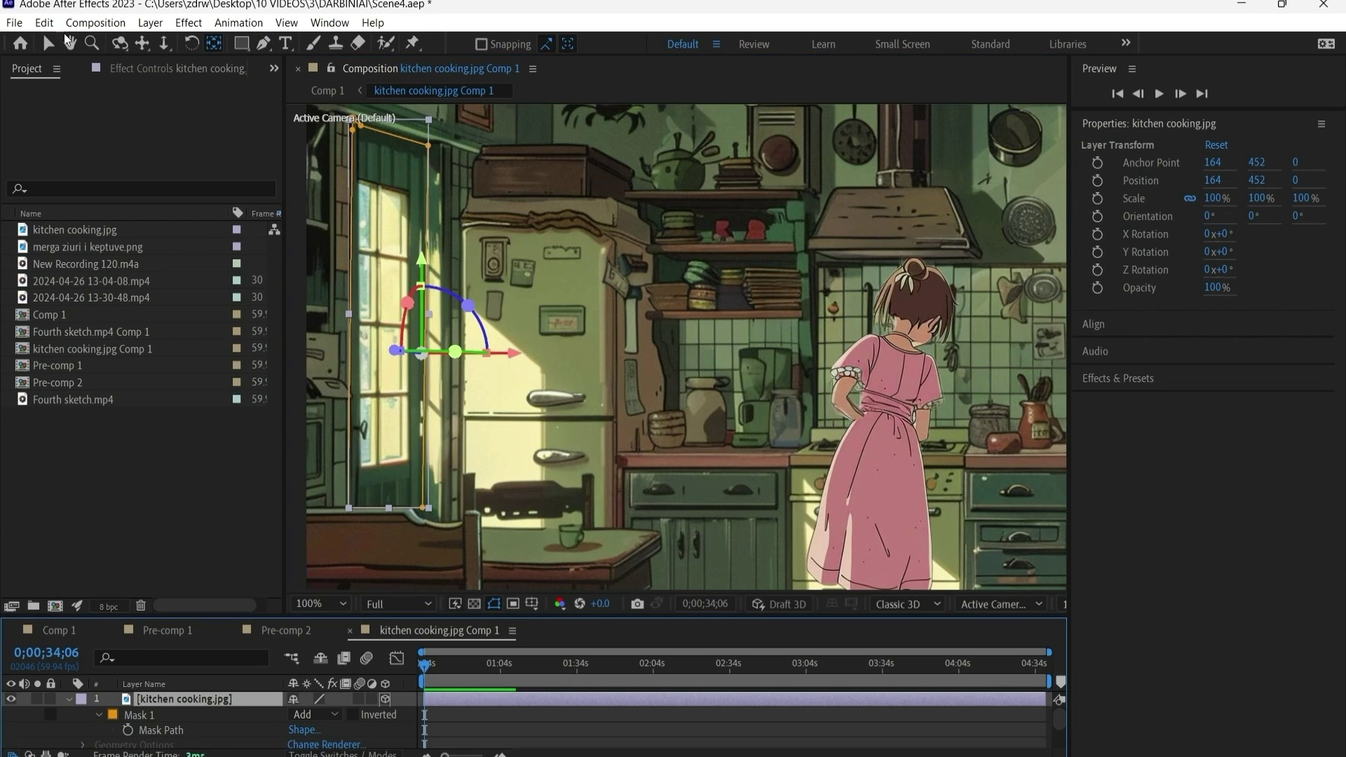
pyautogui.moveTo(531, 350); pyautogui.dragTo(594, 347)
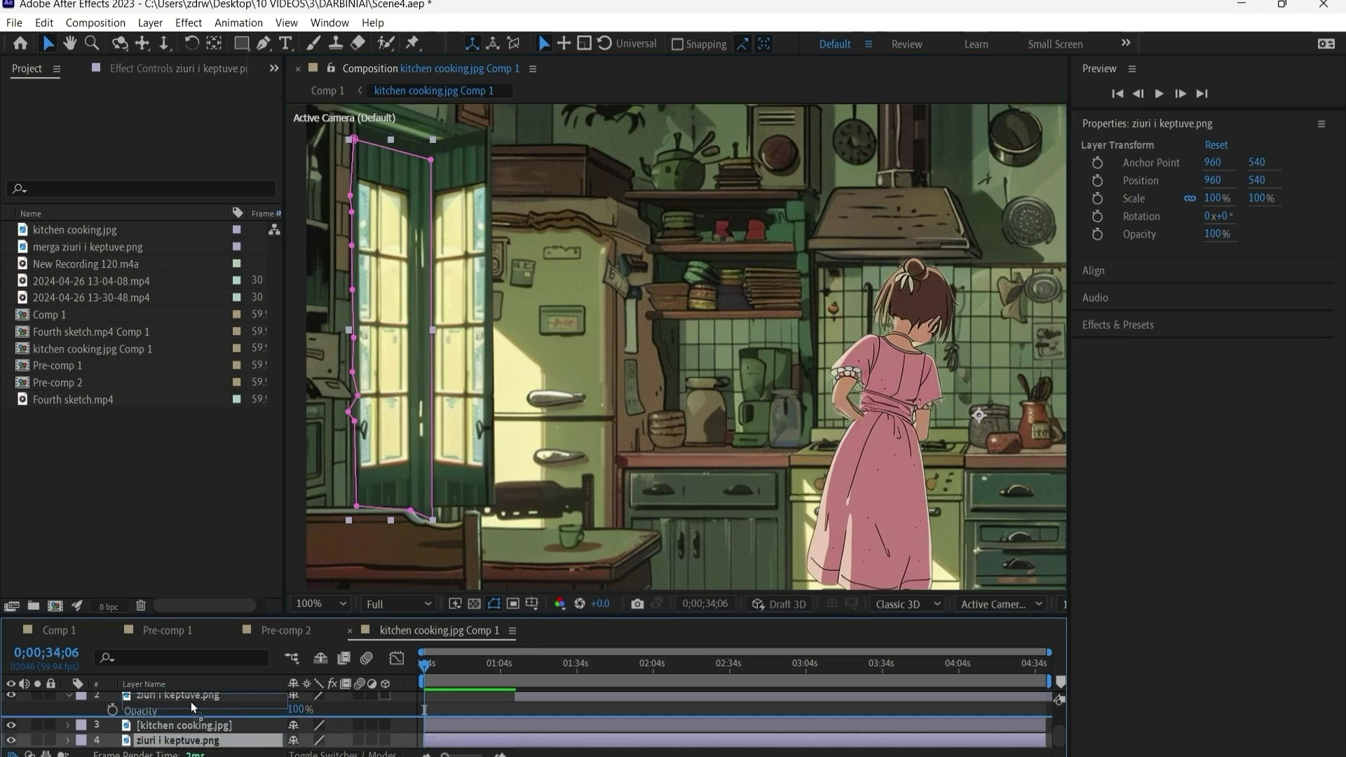
pyautogui.press('space')
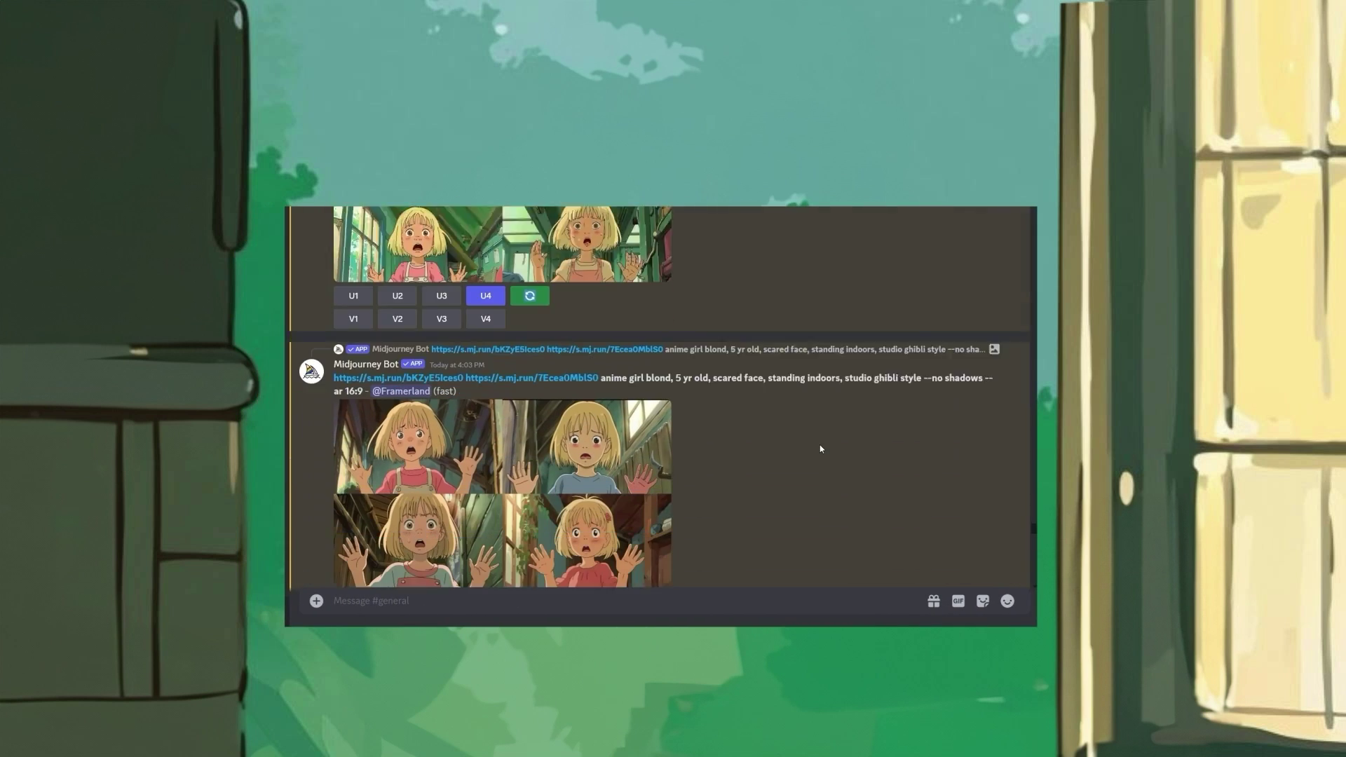
# Scroll down to the newest four-image grid of the scared blond girl.
pyautogui.scroll(-15, 820, 448)
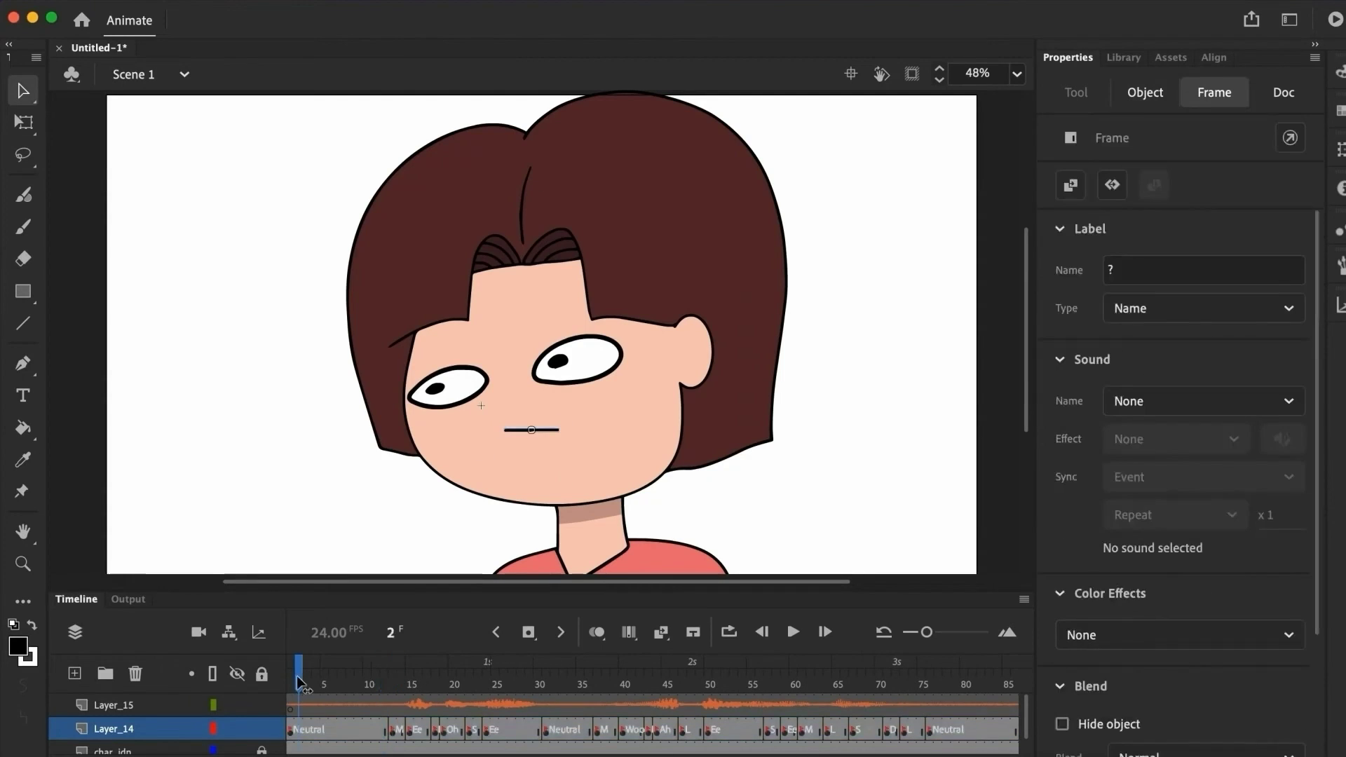
# Change the mouth at frame 44 on Layer_14 to mouth shape 2.
pyautogui.click(661, 729)
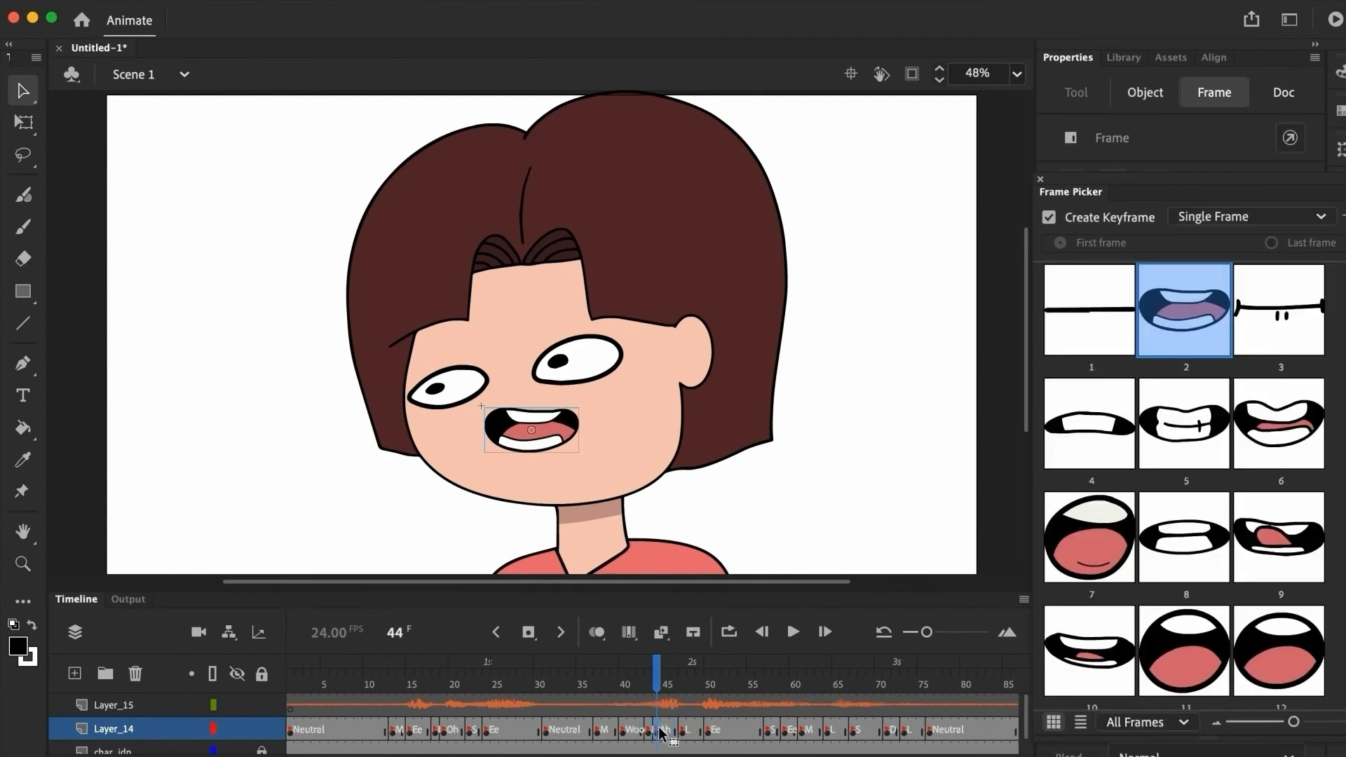
pyautogui.click(1183, 332)
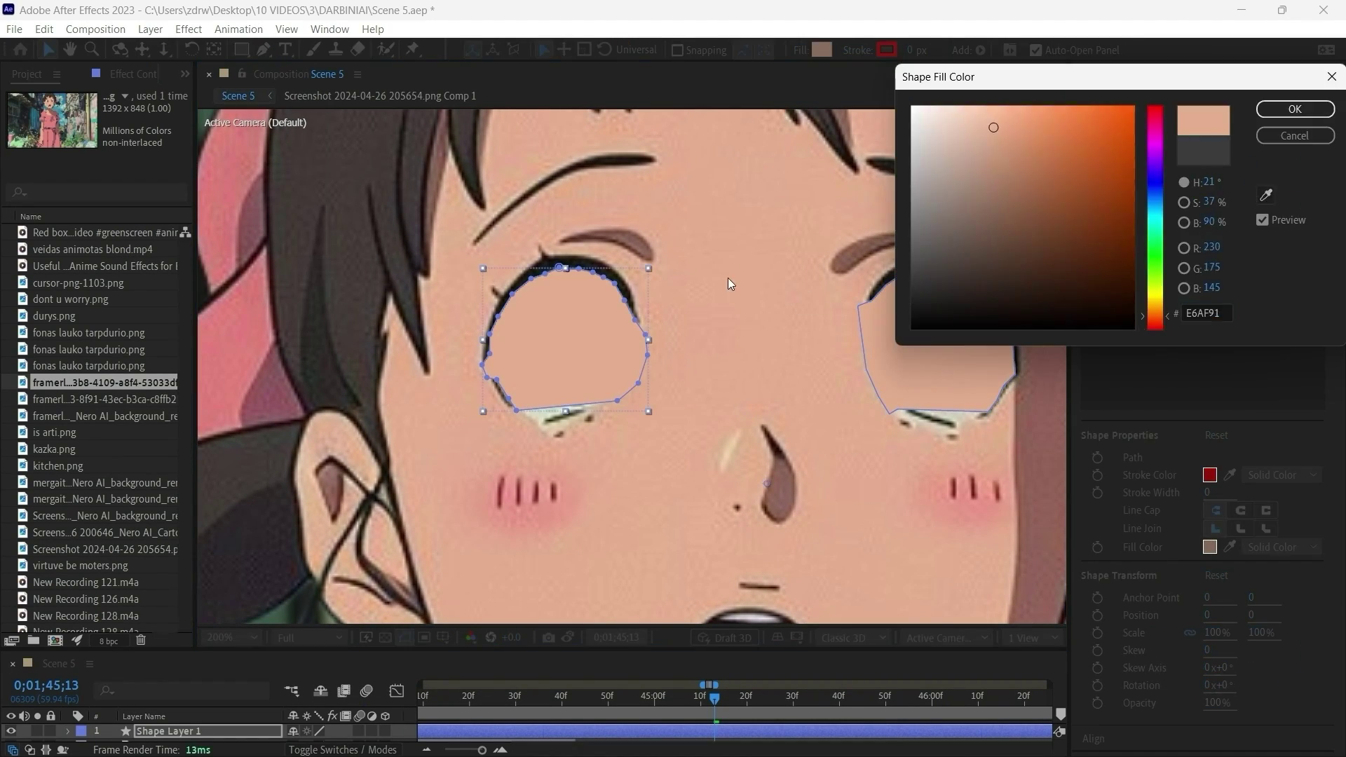
# Fill the girl's eye shapes with skin tone, trace the left eye's edge, and lower the pupils slightly.
pyautogui.press('Return')
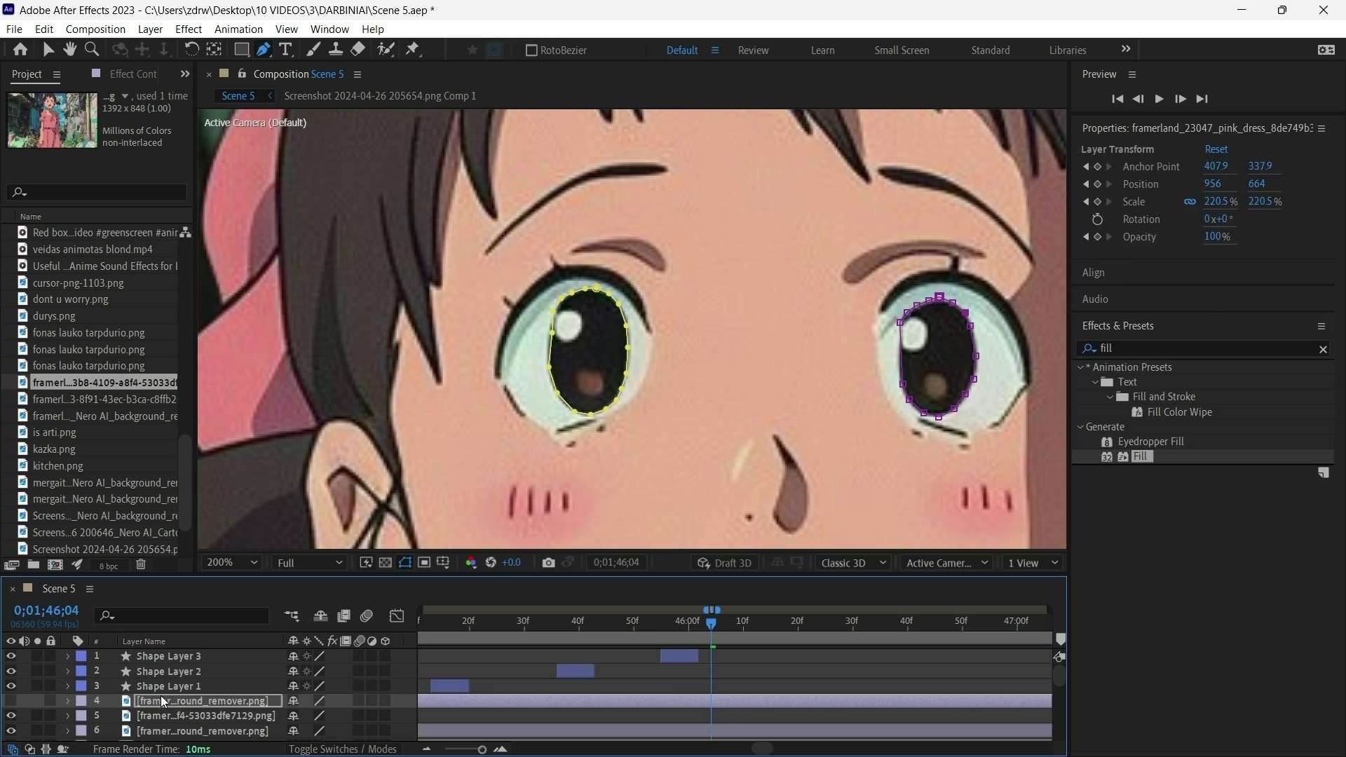
pyautogui.moveTo(592, 417); pyautogui.dragTo(573, 415)
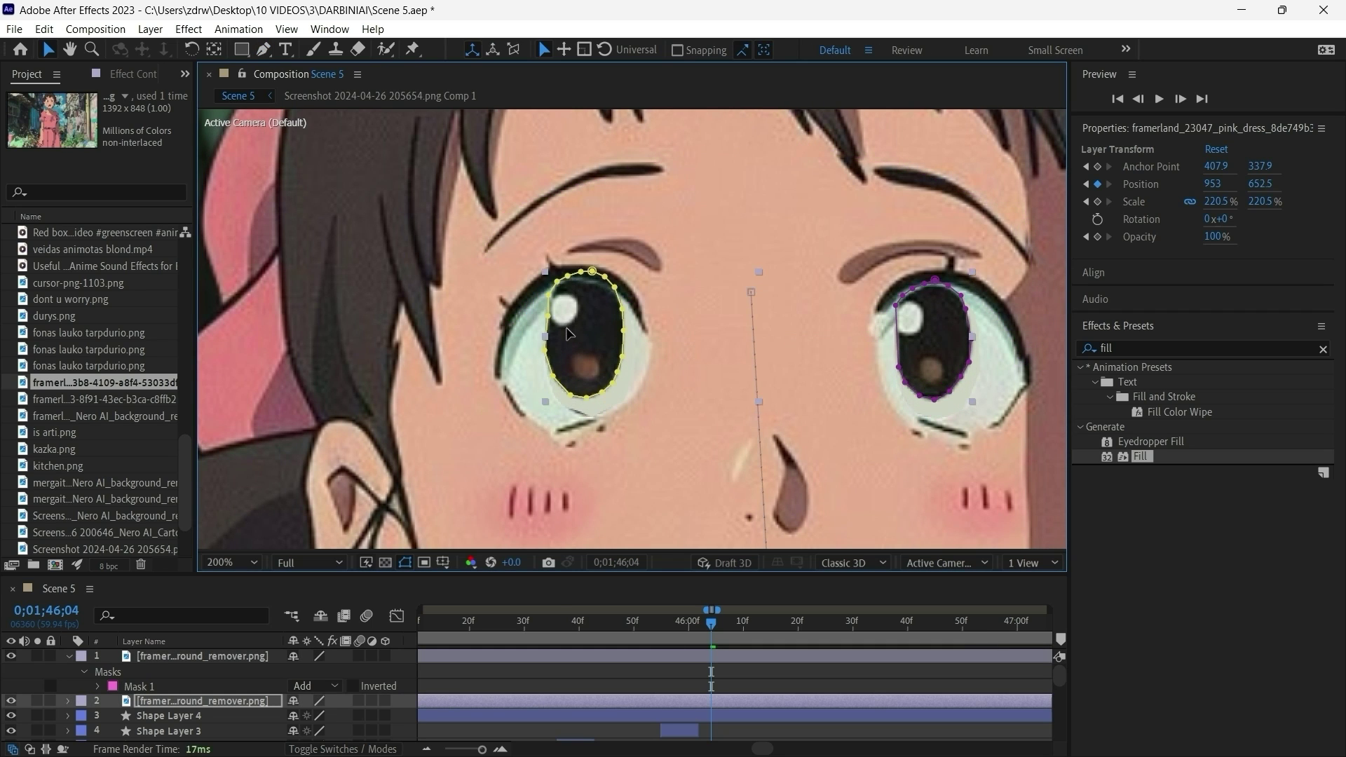
pyautogui.moveTo(568, 334); pyautogui.dragTo(571, 366)
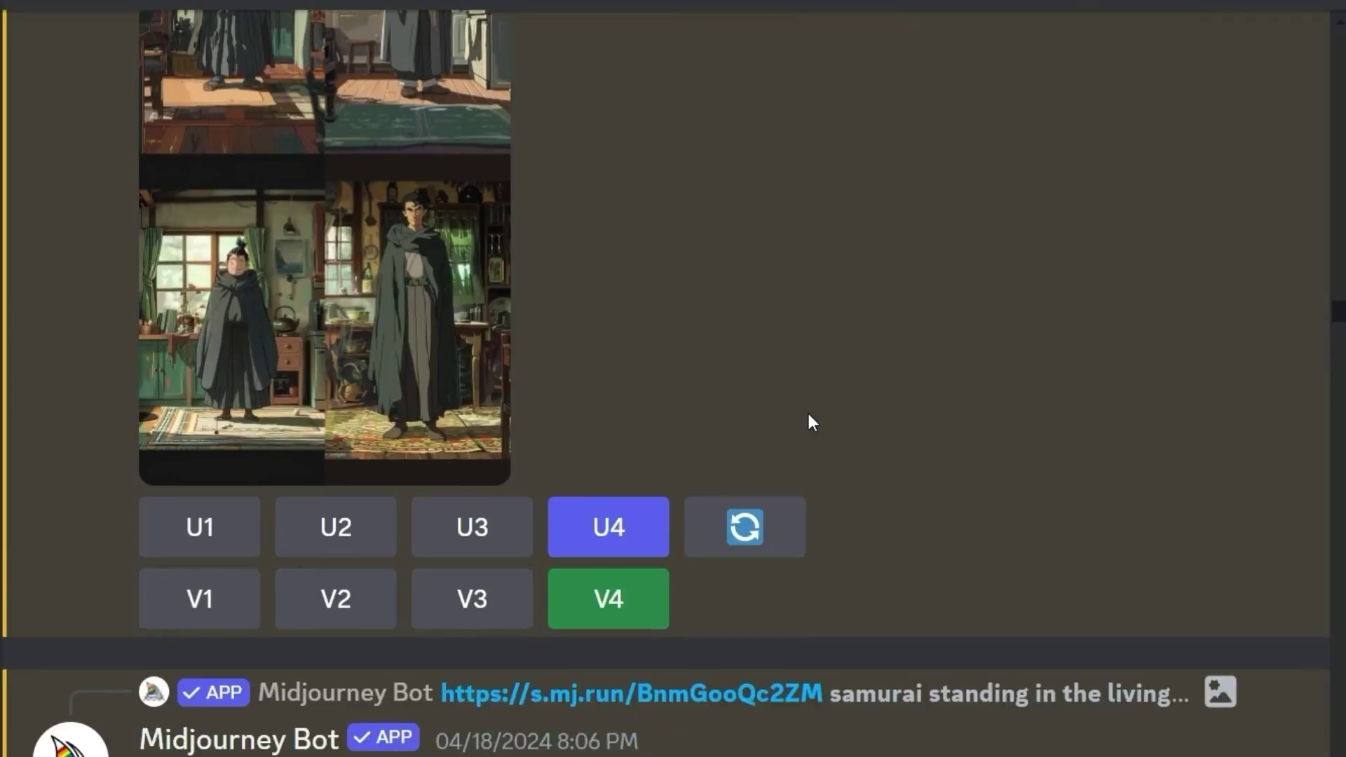
# Scroll down to the 8:17 PM Image #2 samurai upscale and view it full size.
pyautogui.scroll(-15, 806, 410)
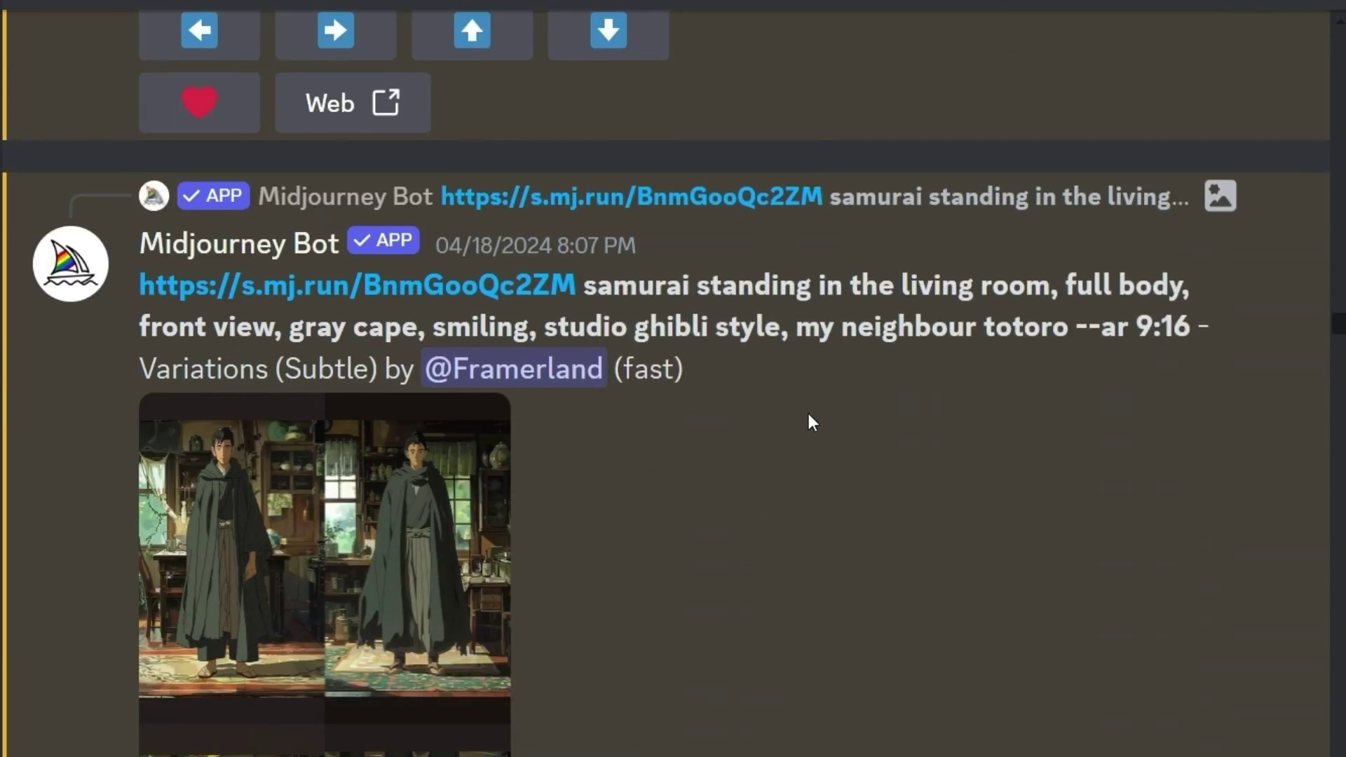
pyautogui.scroll(-18, 807, 415)
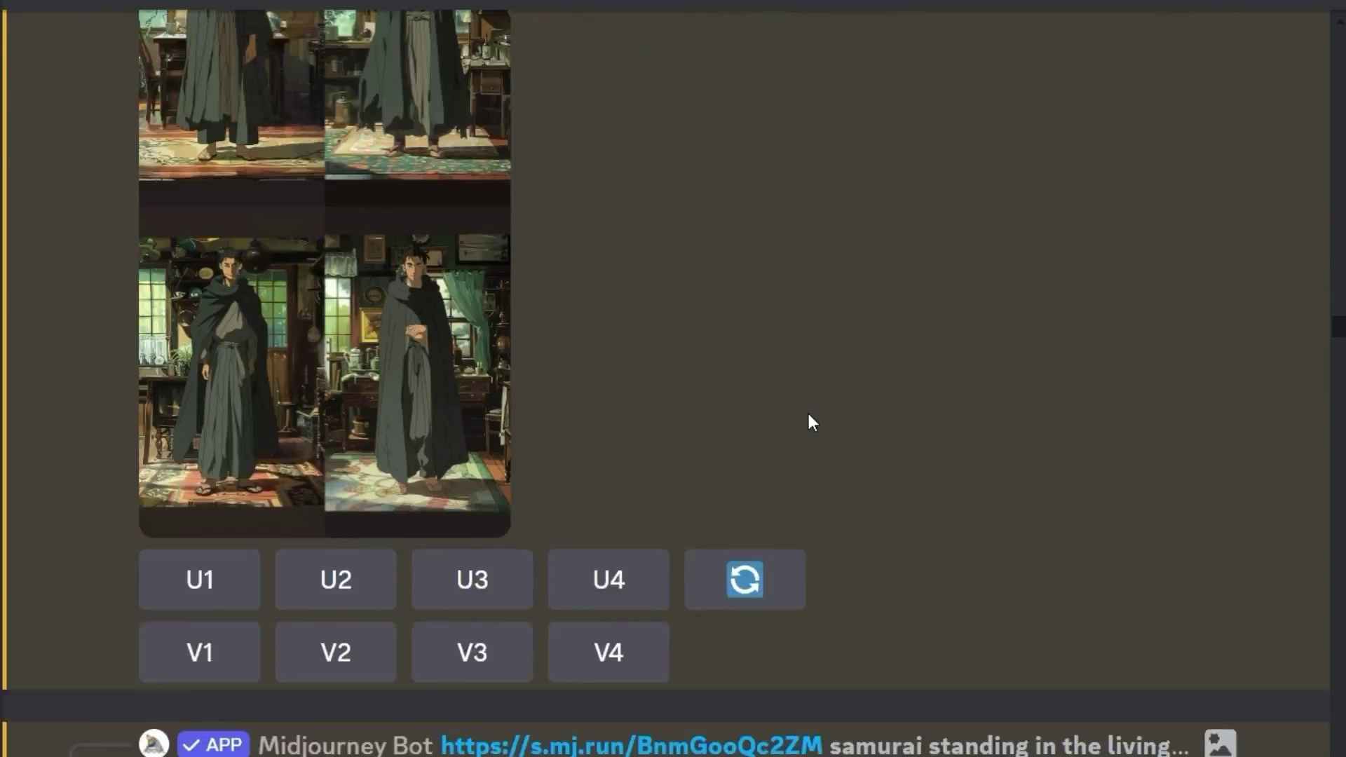
pyautogui.scroll(-20, 799, 414)
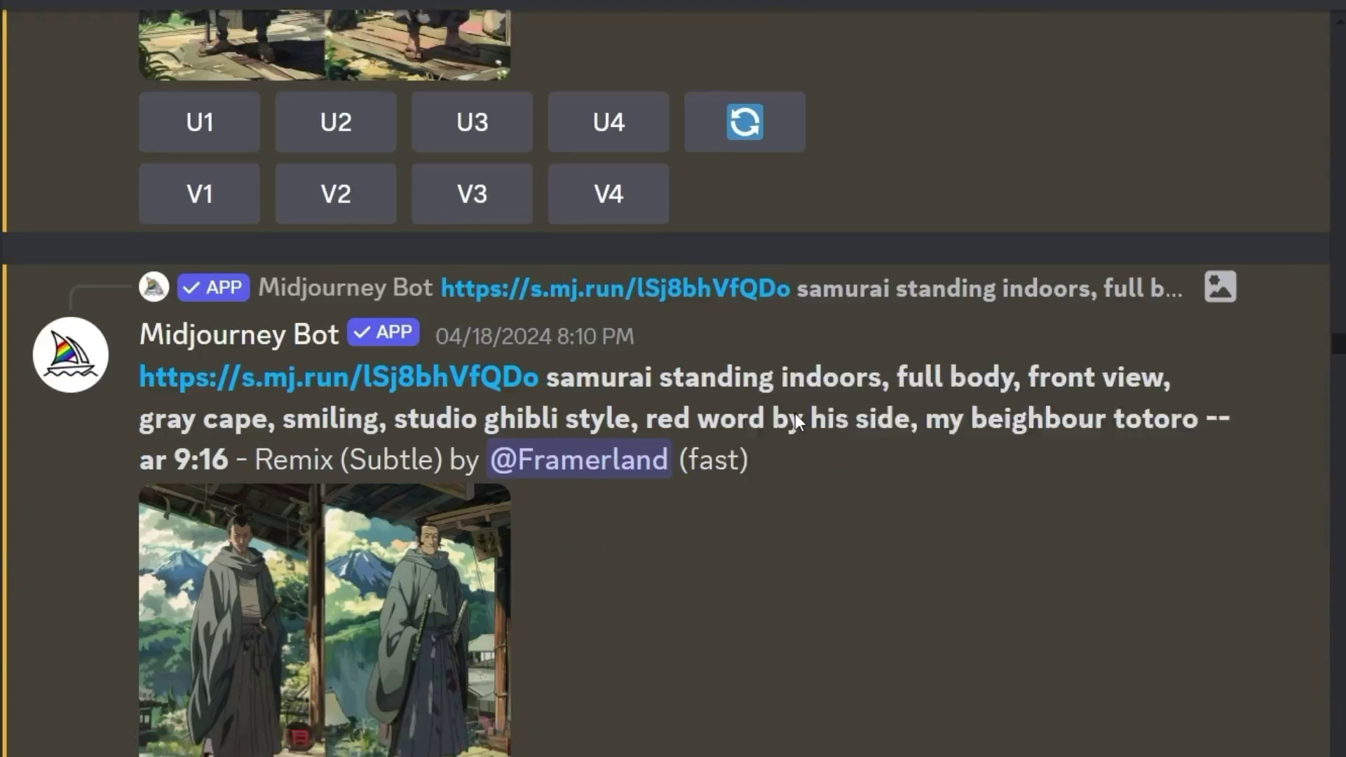
pyautogui.scroll(-20, 794, 413)
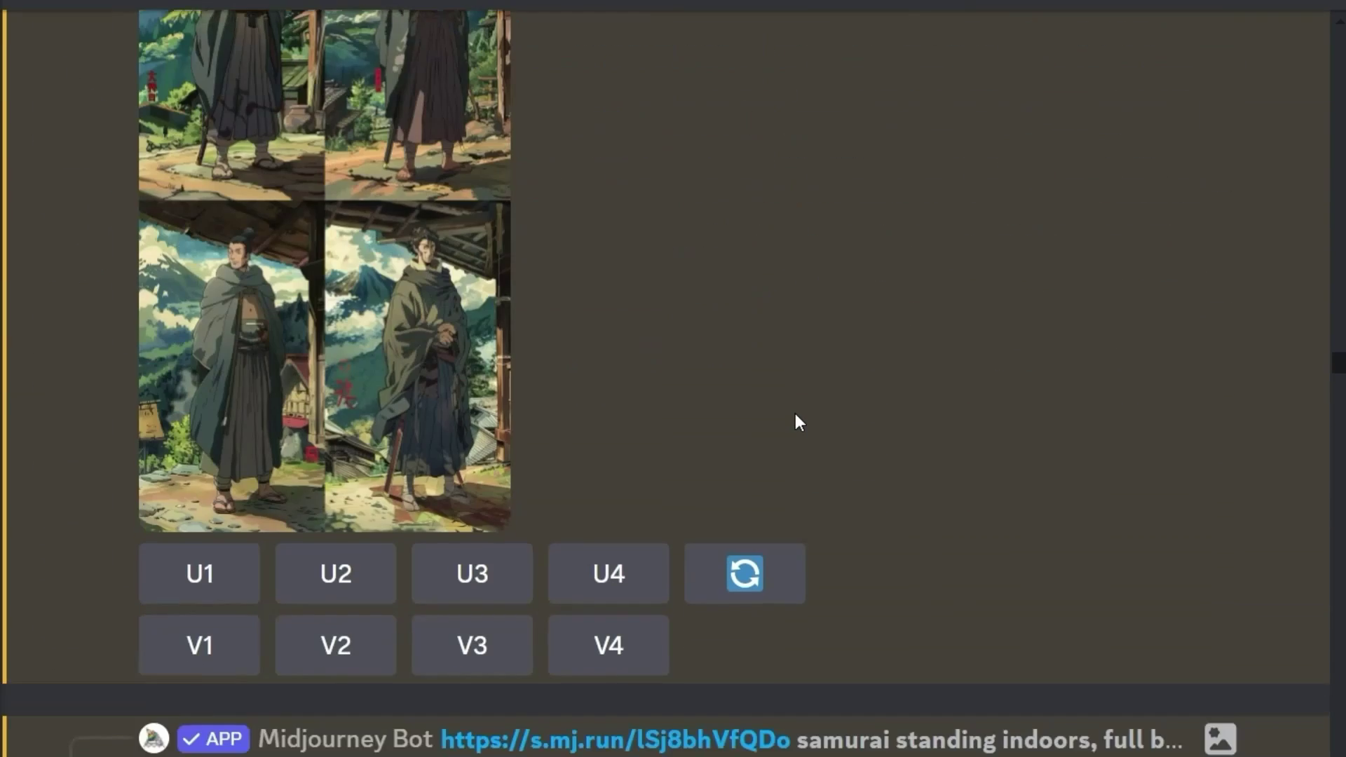
pyautogui.scroll(-20, 794, 413)
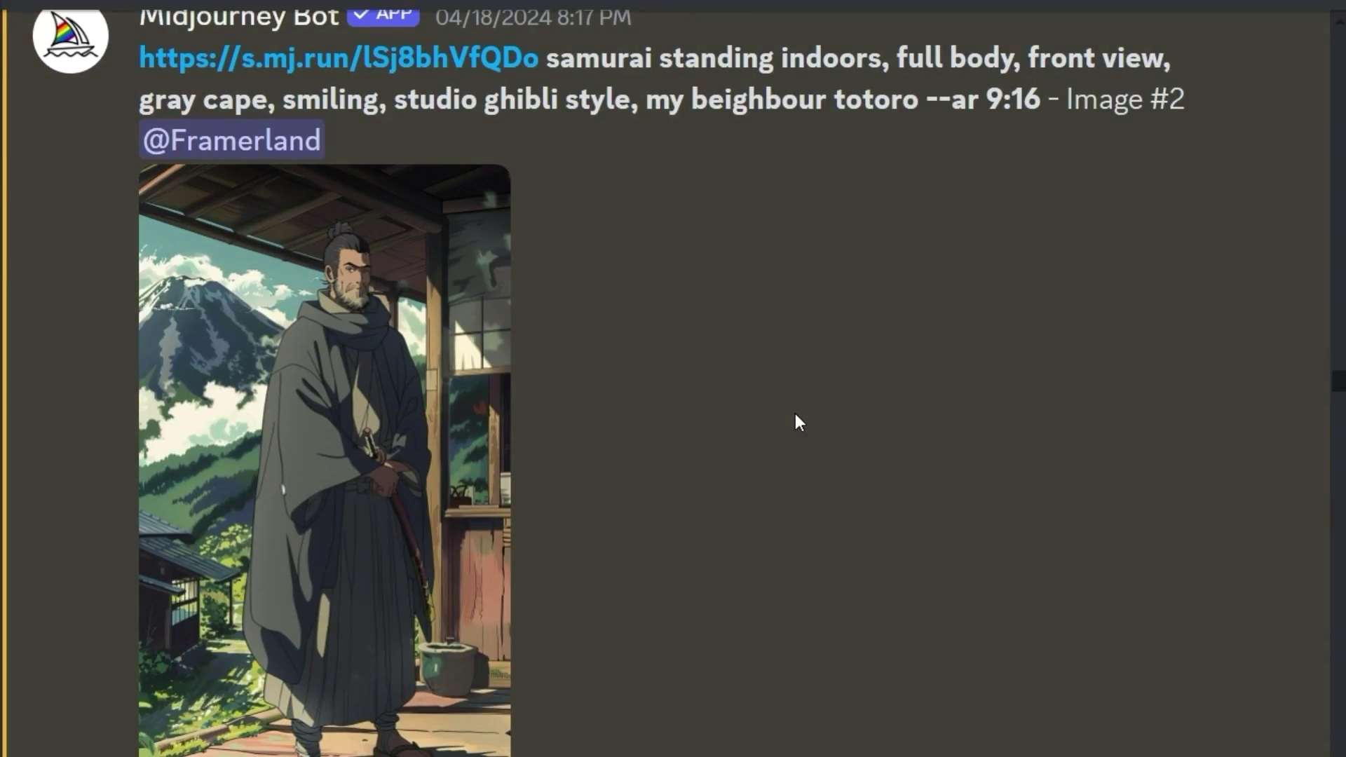
pyautogui.click(406, 405)
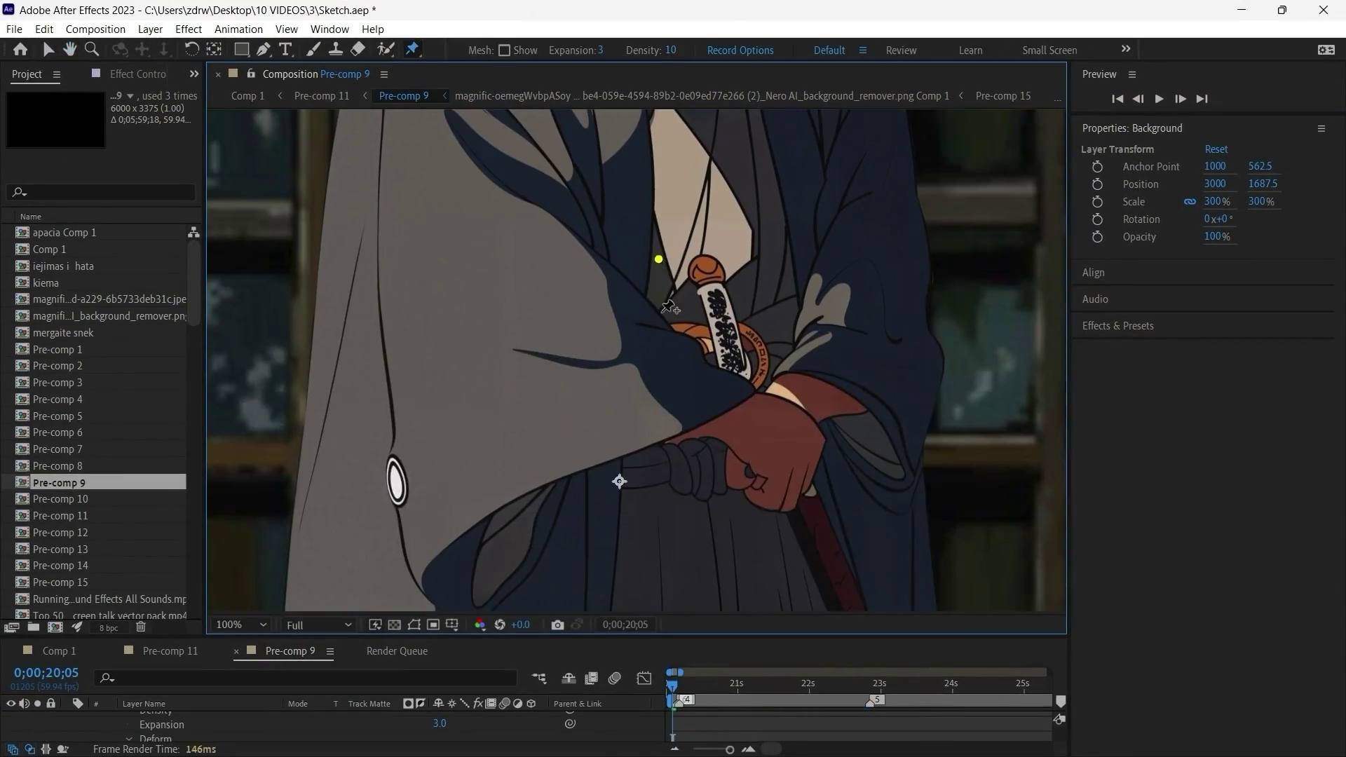
# Drag the samurai's top puppet pin to animate his body, then preview it up to 0;00;20;24.
pyautogui.scroll(5, 778, 354)
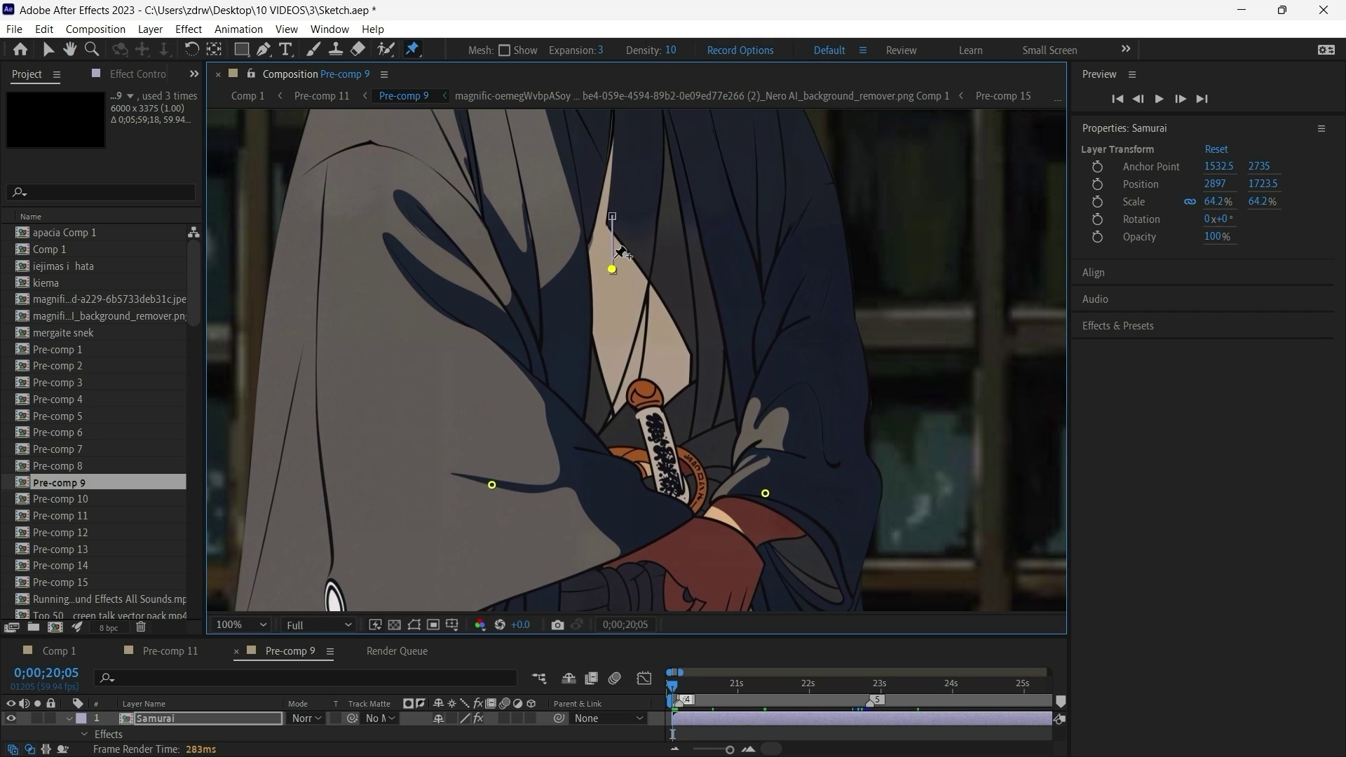
pyautogui.click(625, 313)
pyautogui.moveTo(624, 349)
pyautogui.mouseDown()
pyautogui.moveTo(616, 535)
pyautogui.moveTo(624, 486)
pyautogui.mouseUp()
pyautogui.press('v')
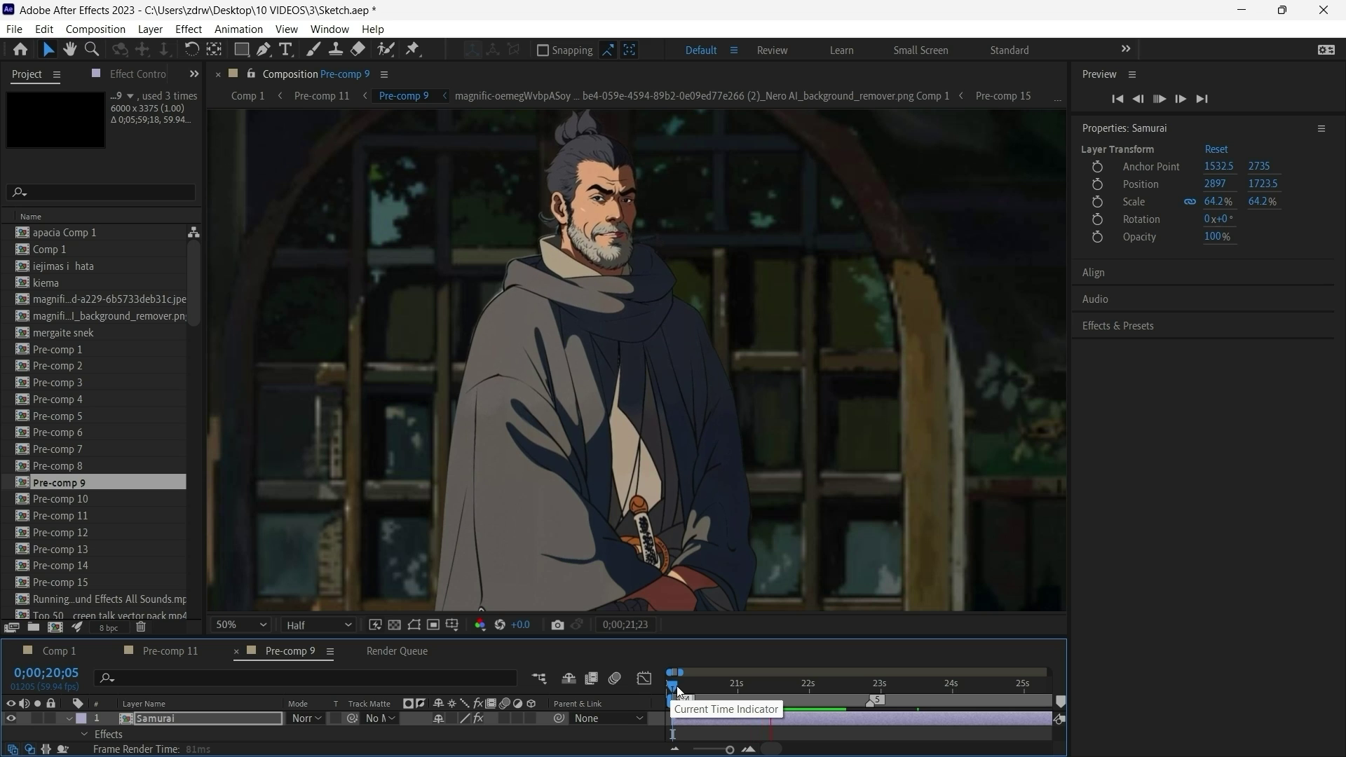
pyautogui.moveTo(675, 687); pyautogui.dragTo(700, 684)
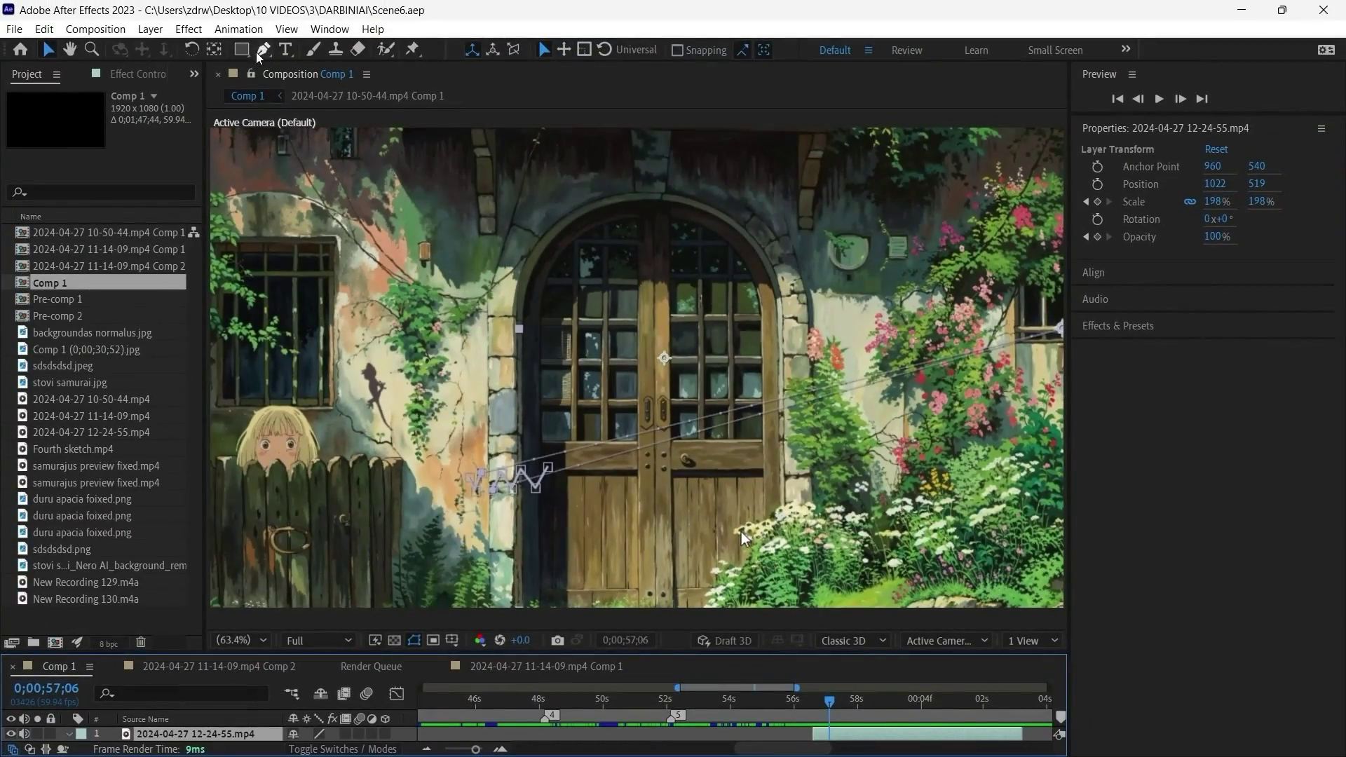
# Use the Pen tool and zoom on the arched wooden doorway to mask its edge.
pyautogui.click(264, 49)
pyautogui.scroll(5, 869, 350)
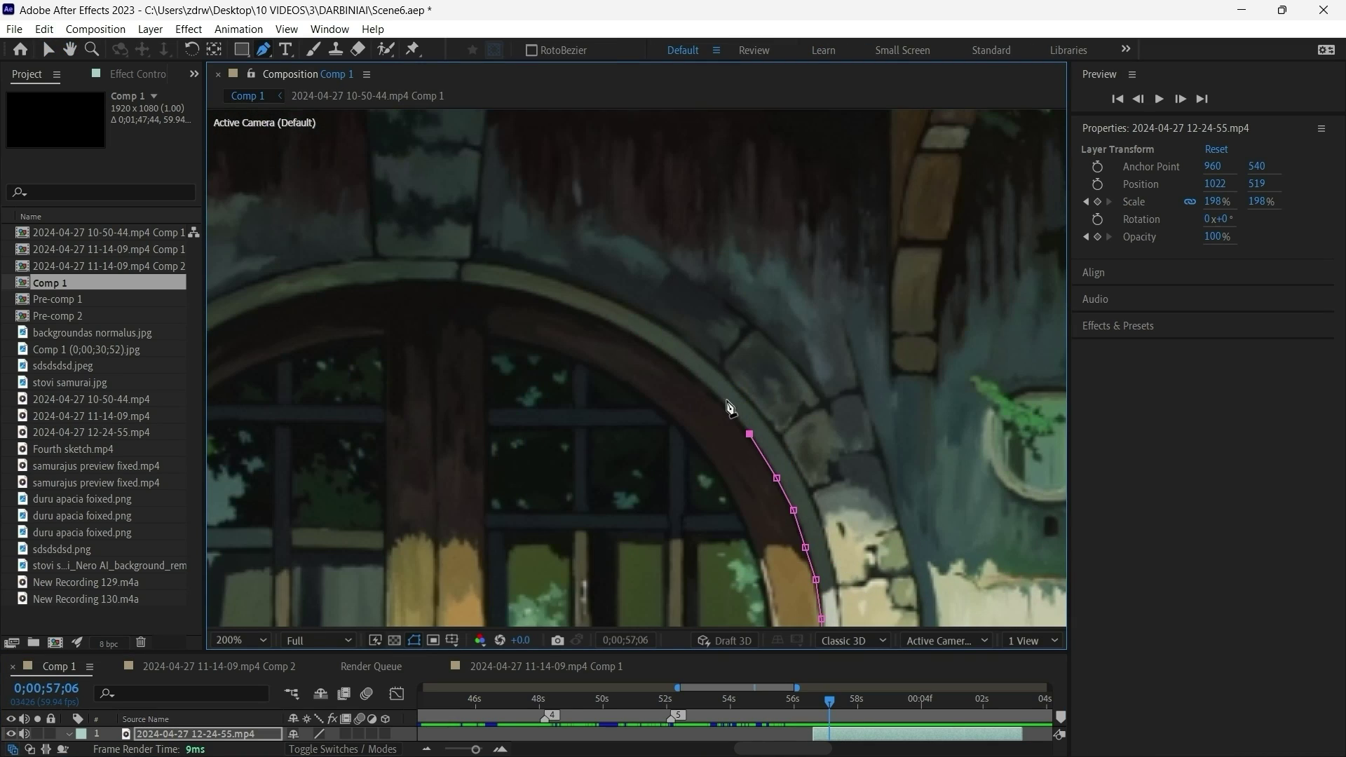
pyautogui.scroll(-3, 729, 406)
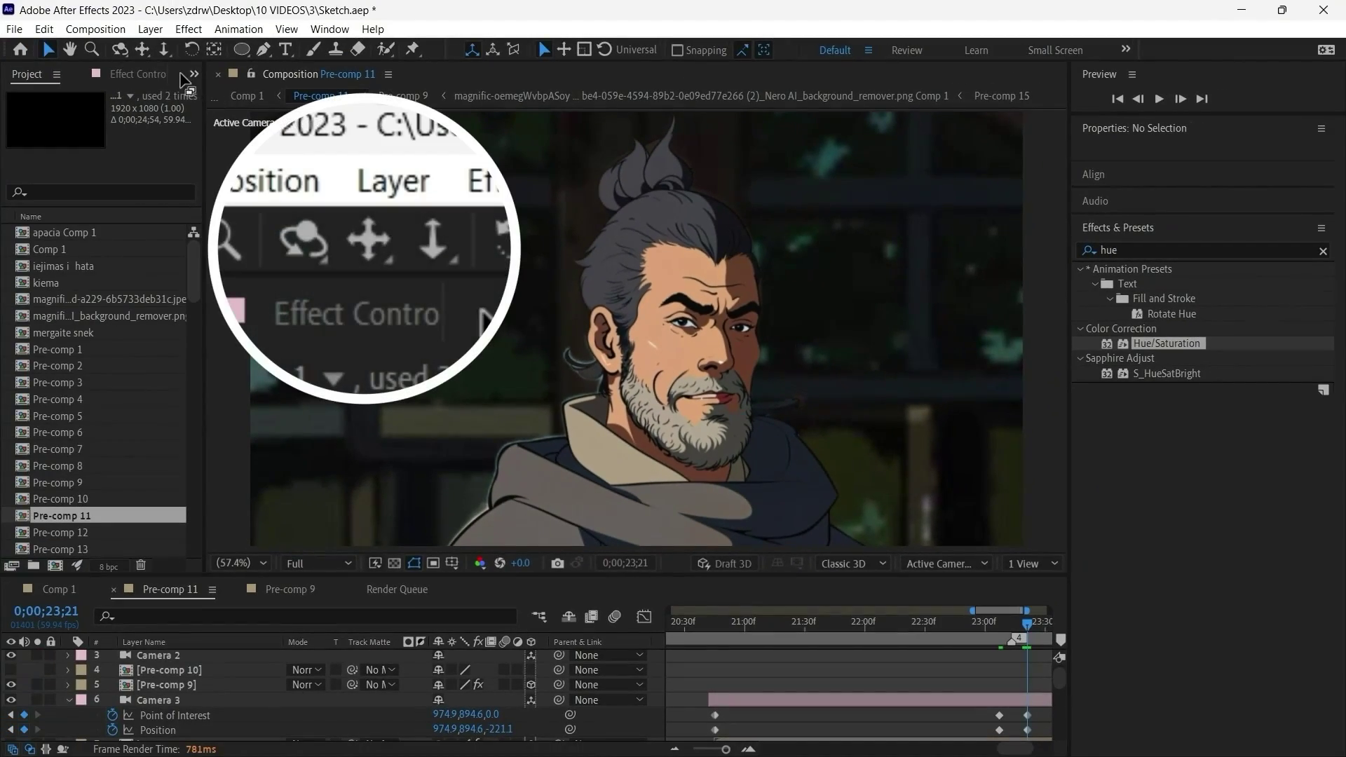
# Track Camera 3 sideways to reframe the samurai in Pre-comp 11.
pyautogui.click(145, 52)
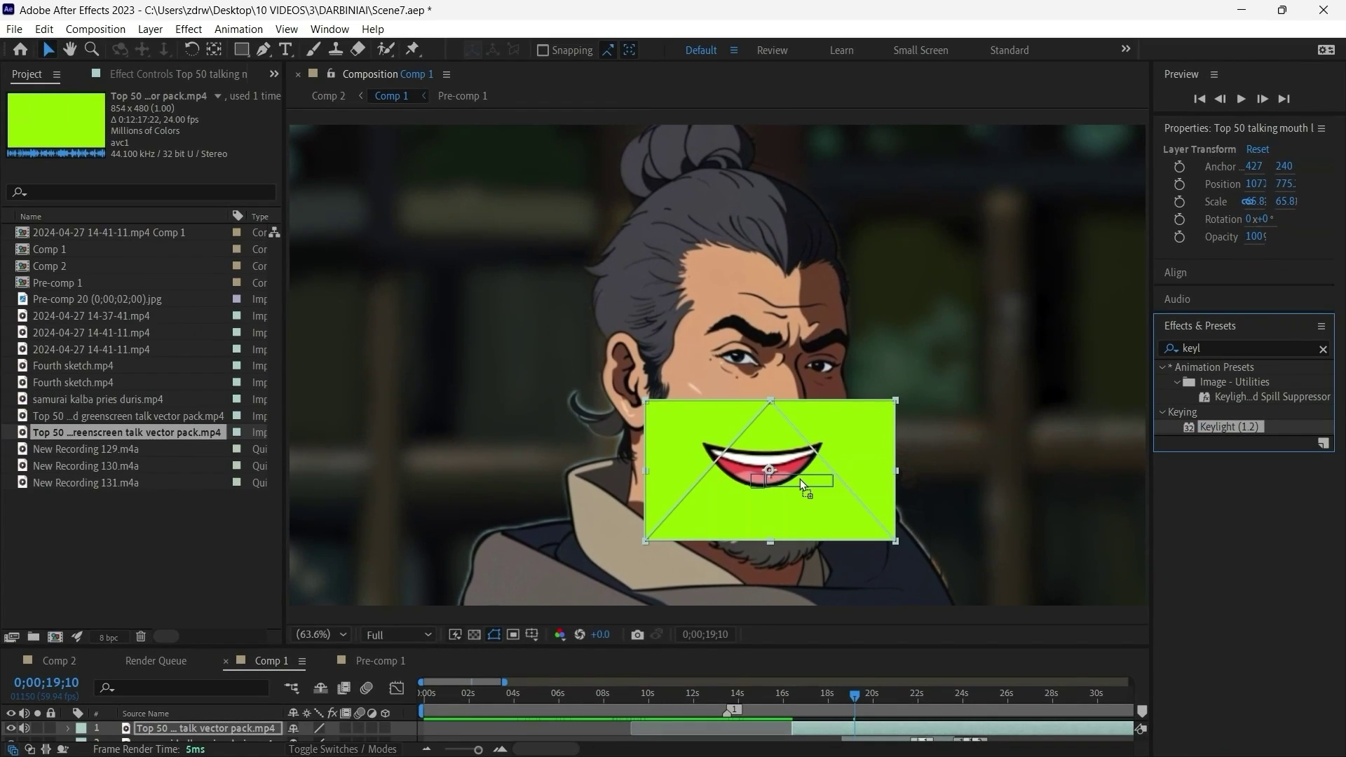
# Key out the mouth clip's green with Keylight and slide the layer earlier in the timeline.
pyautogui.click(728, 485)
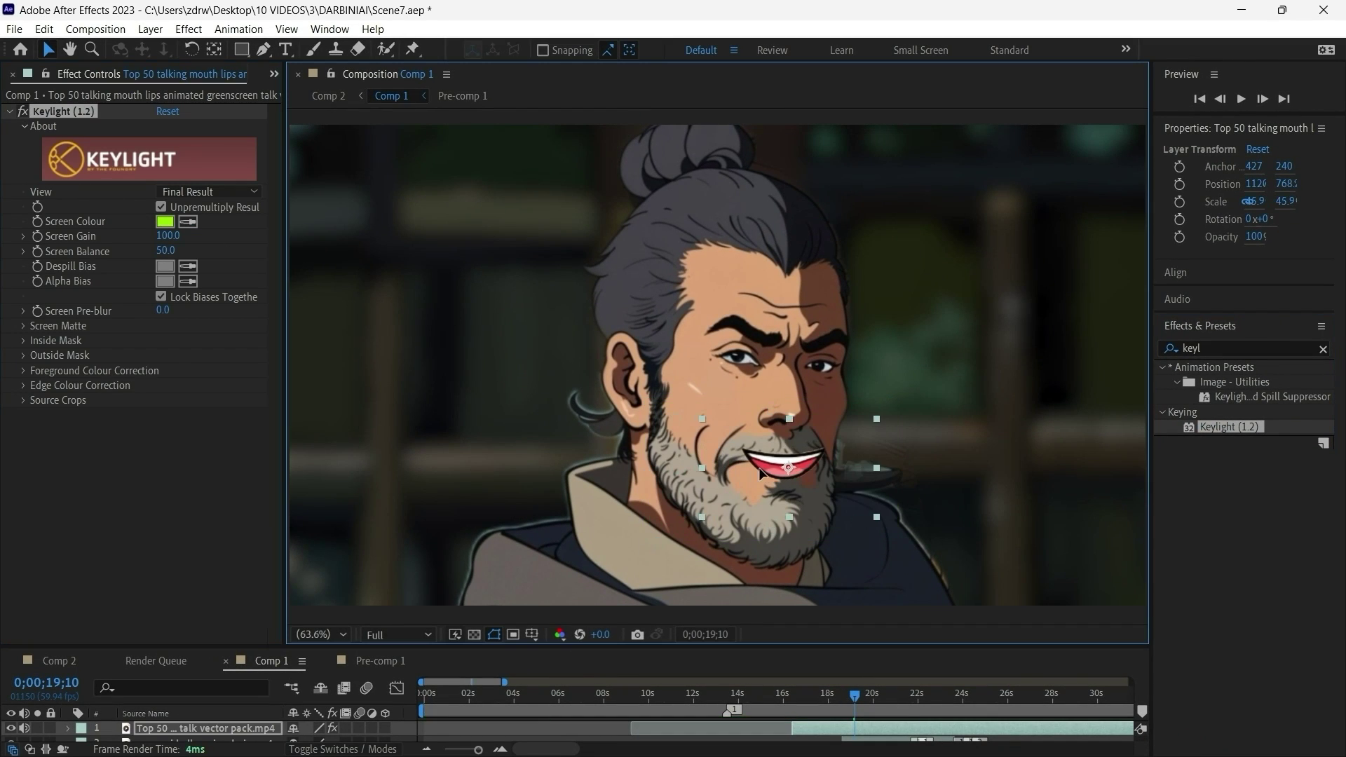
pyautogui.moveTo(897, 728); pyautogui.dragTo(709, 717)
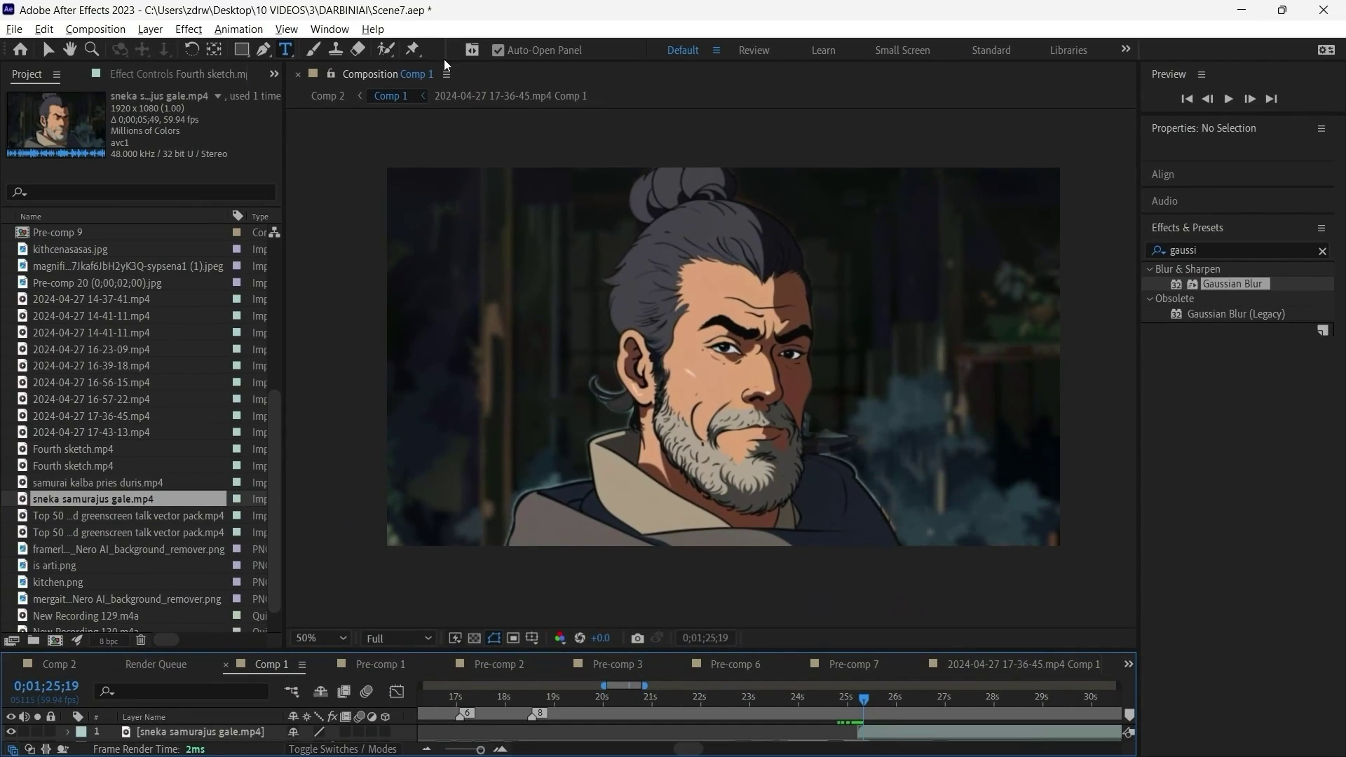
# Start a SUBTITLES text caption in the viewer beside the samurai's face.
pyautogui.click(584, 511)
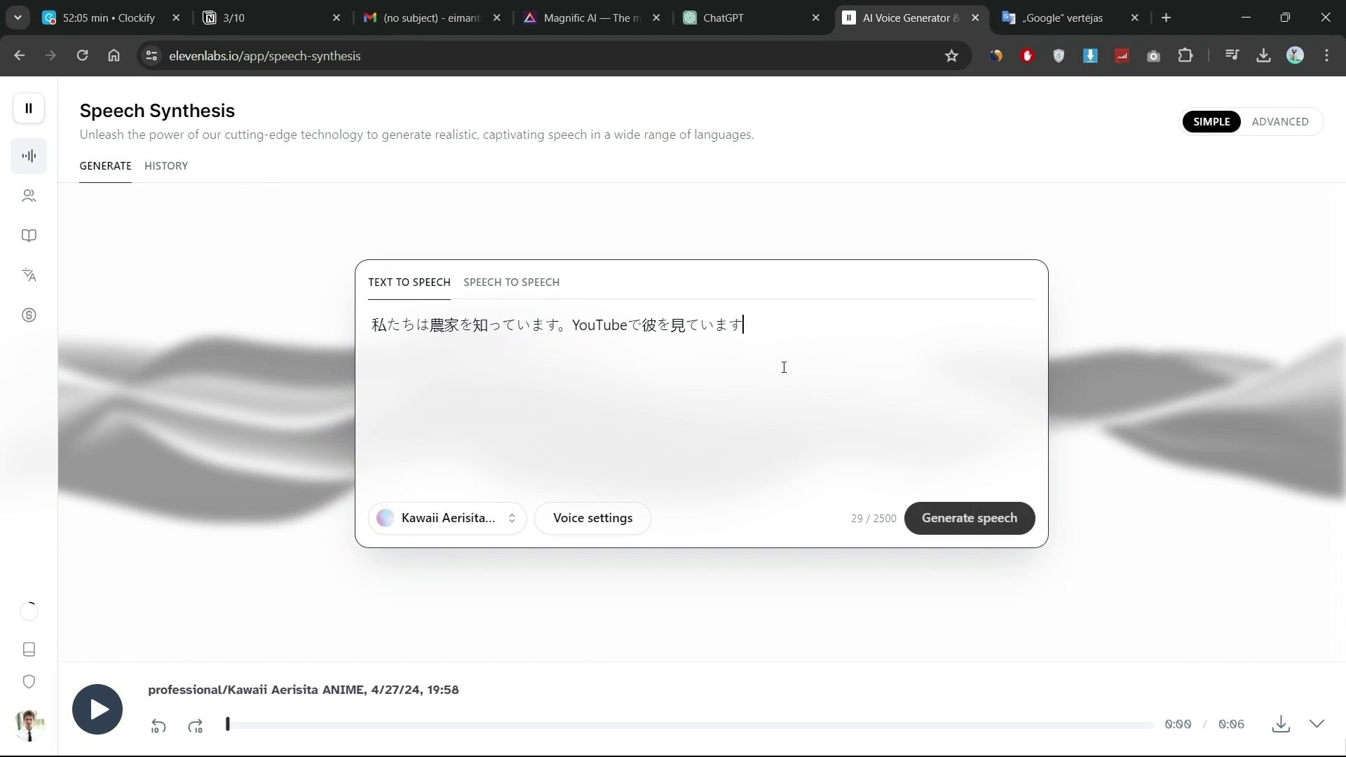
# Switch the Japanese line's voice to Little Aerisita.
pyautogui.click(448, 518)
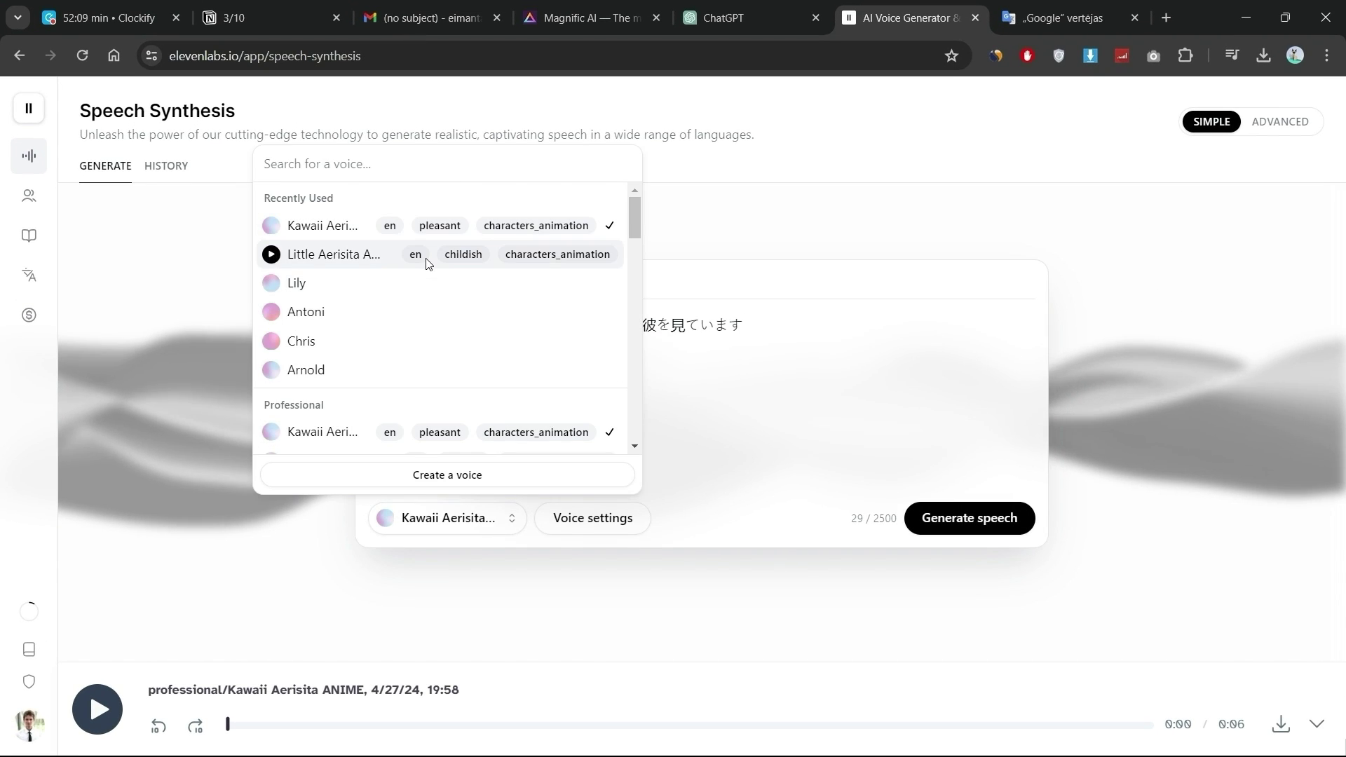
pyautogui.click(429, 264)
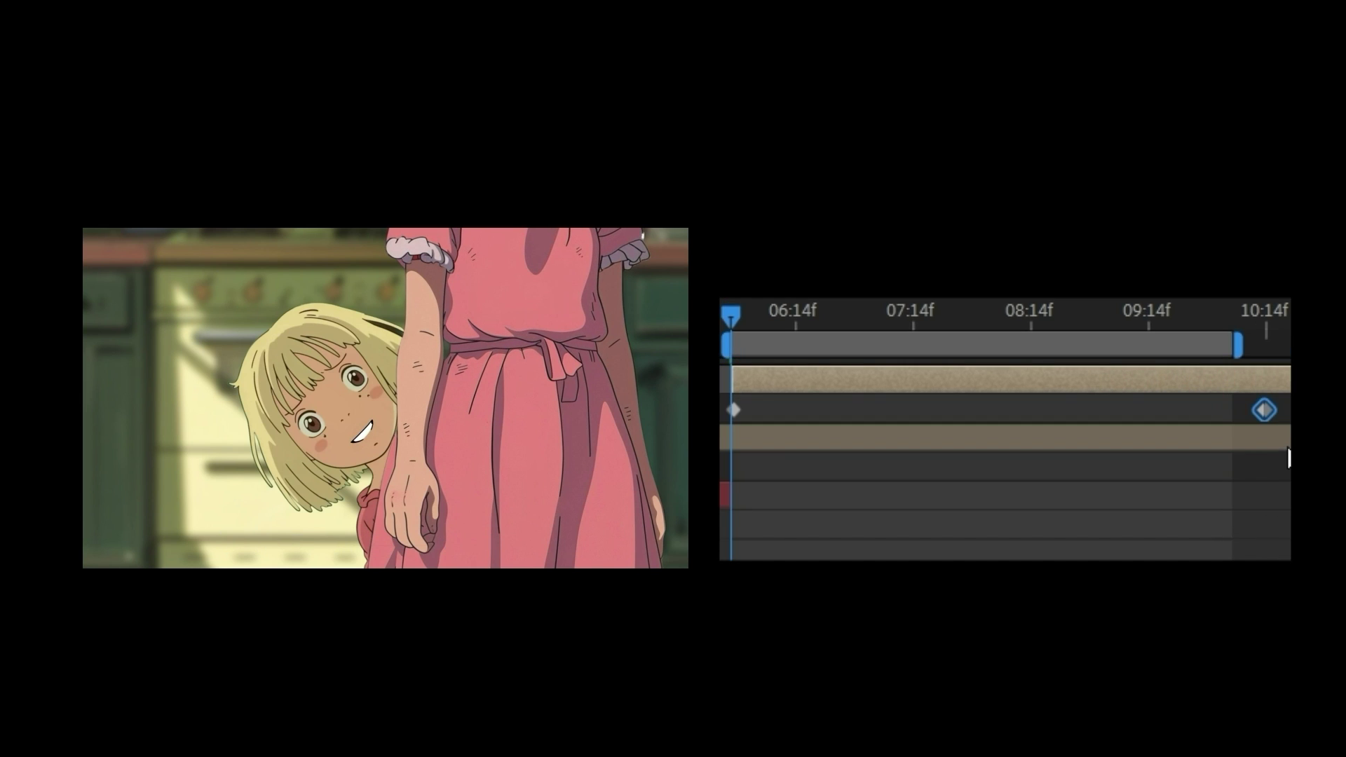
# Drag the peeking girl's last keyframe slightly left so the animation ends sooner.
pyautogui.moveTo(1264, 410); pyautogui.dragTo(1176, 412)
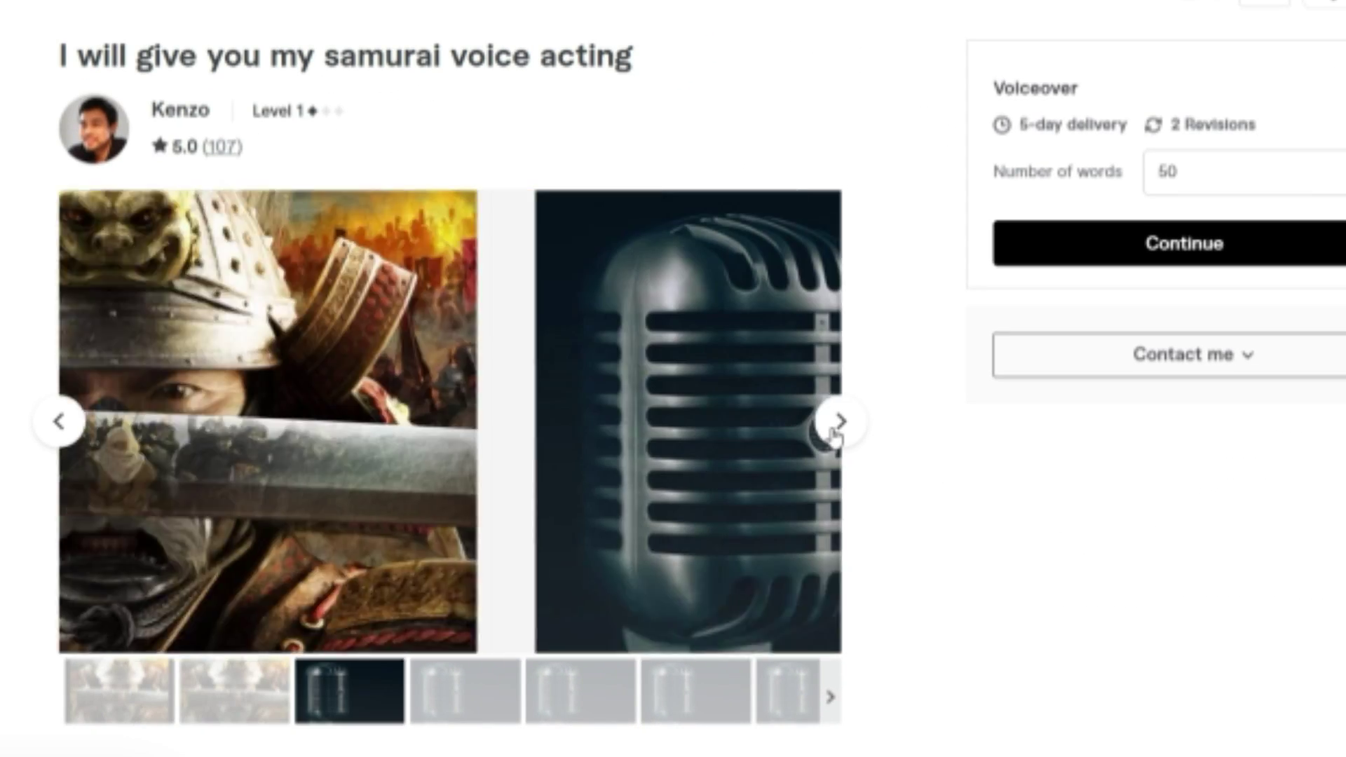
# View the next gallery sample of the samurai voice gig, then read through its 107 reviews.
pyautogui.click(834, 431)
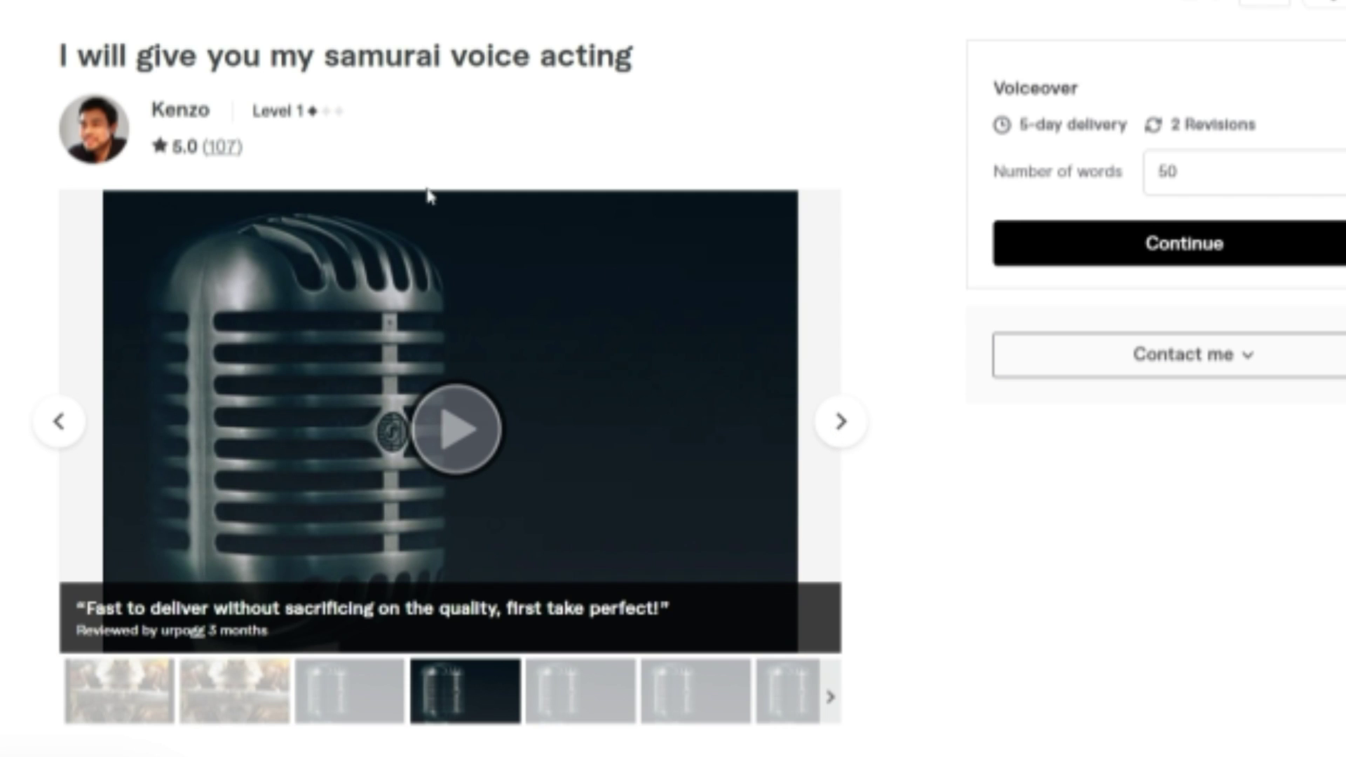
pyautogui.click(231, 149)
pyautogui.scroll(-5, 330, 435)
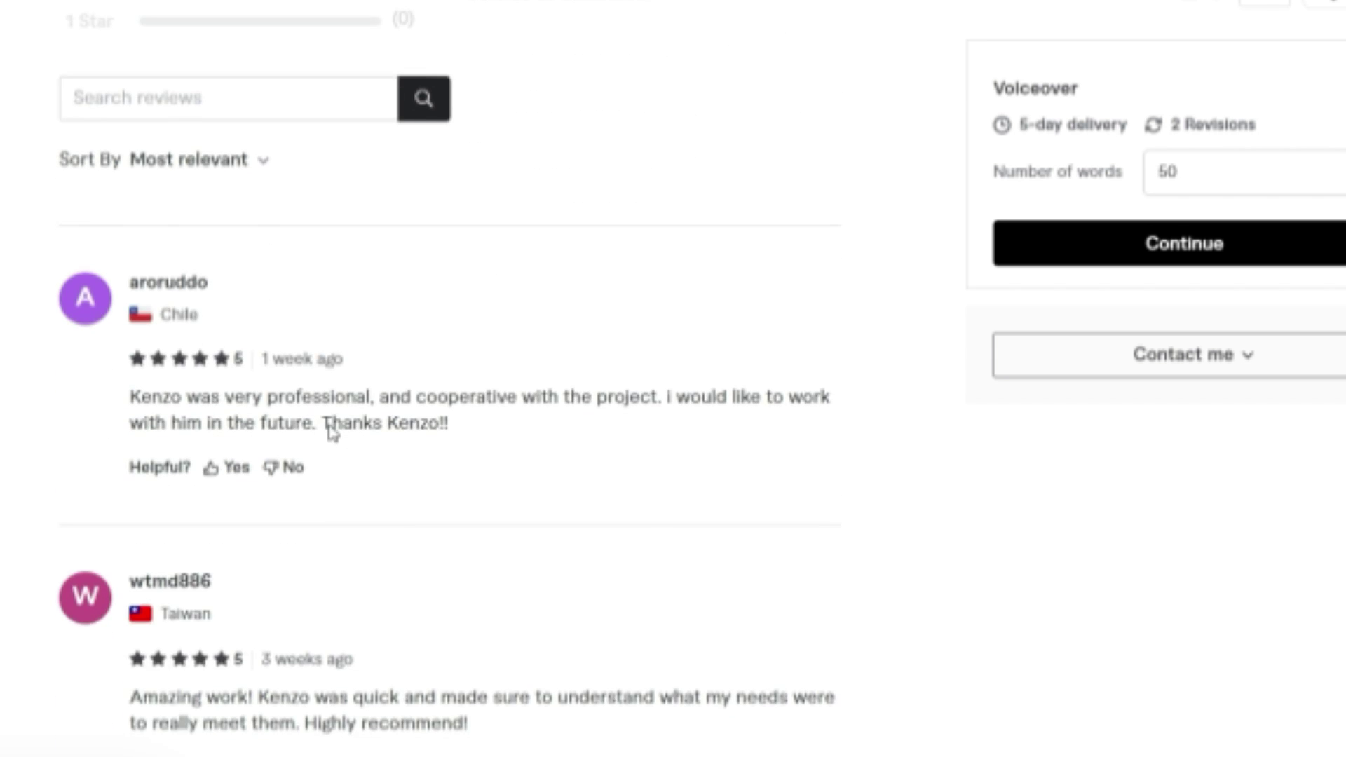
pyautogui.scroll(-2, 345, 442)
pyautogui.scroll(-12, 344, 440)
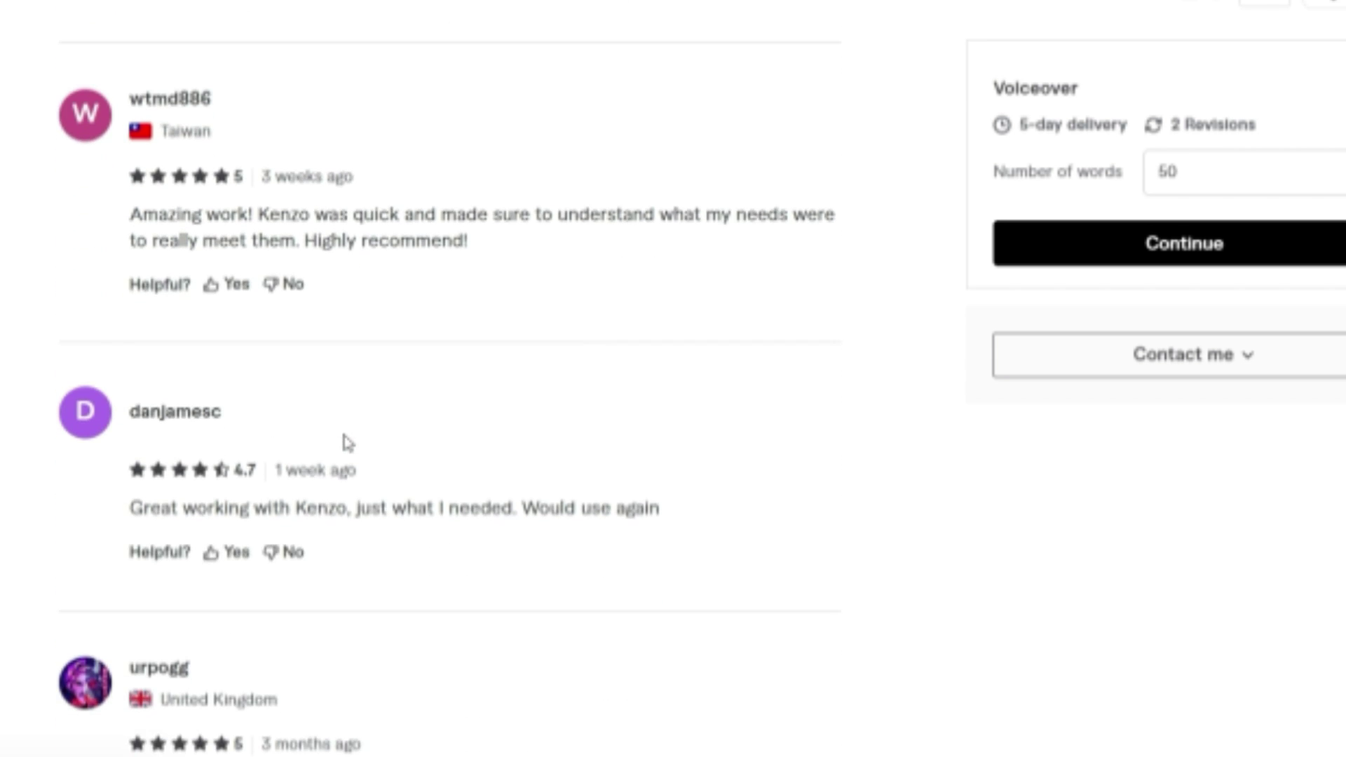
pyautogui.scroll(-3, 345, 442)
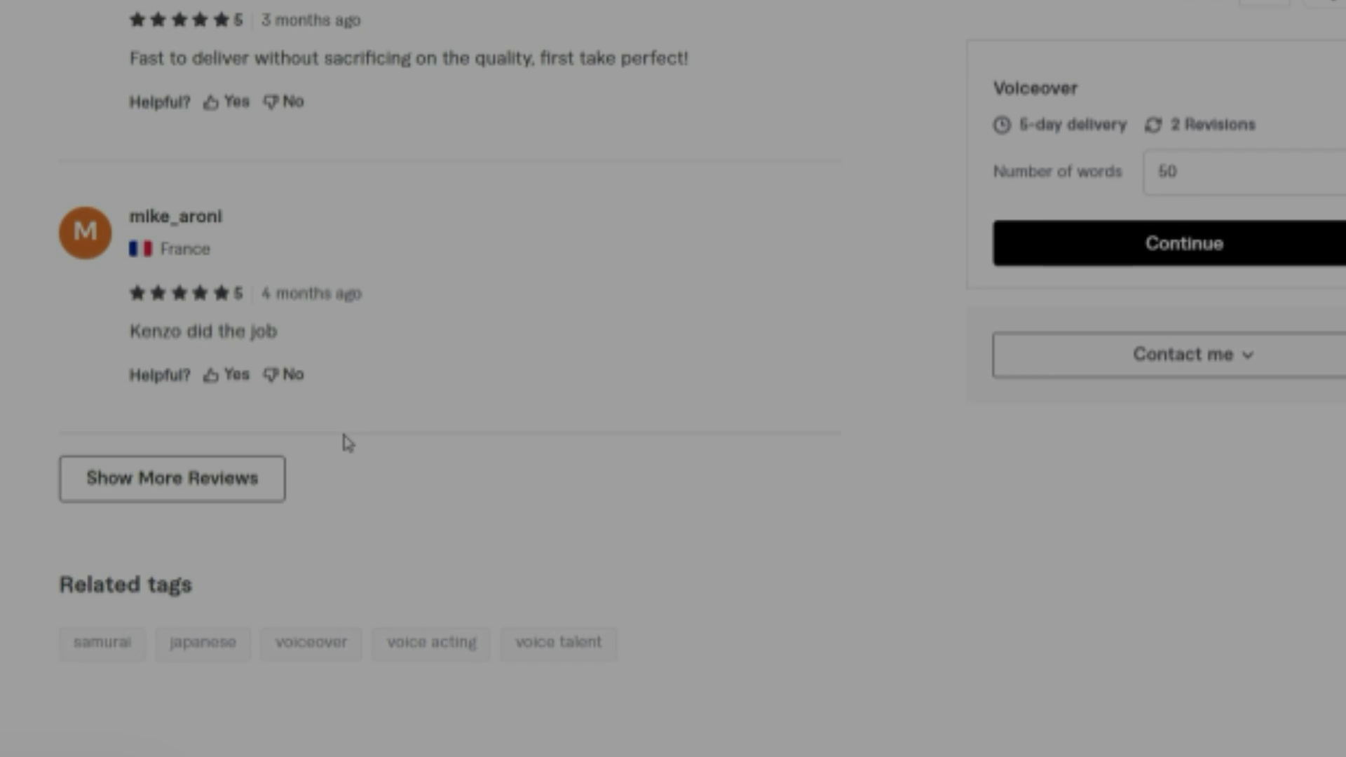